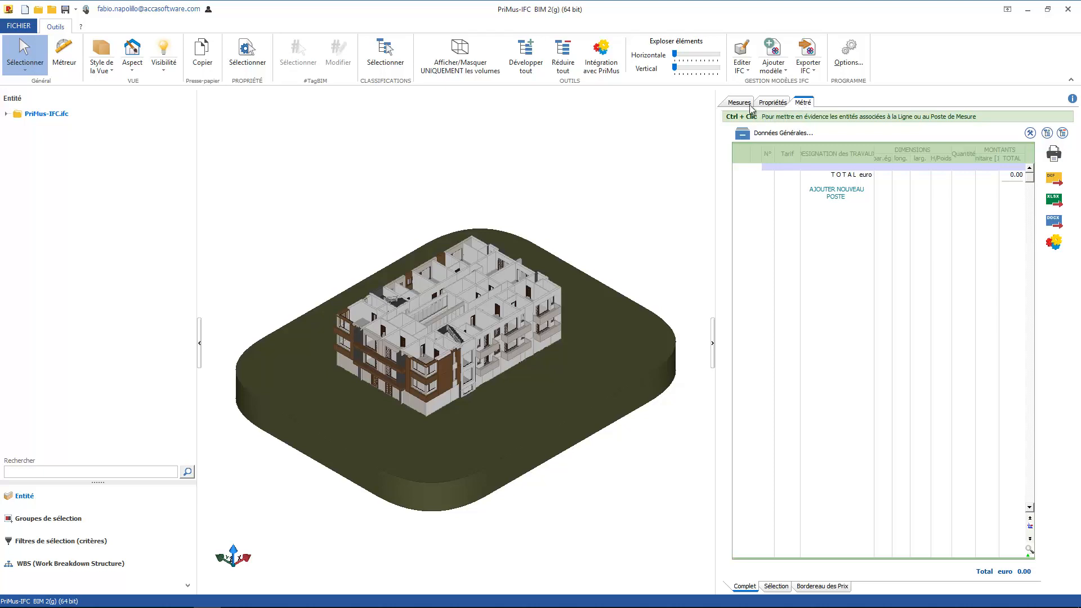
Open the reference price list Exemple_Liste de prix_01.dcf for the measurements
left_click(739, 102)
left_click(899, 197)
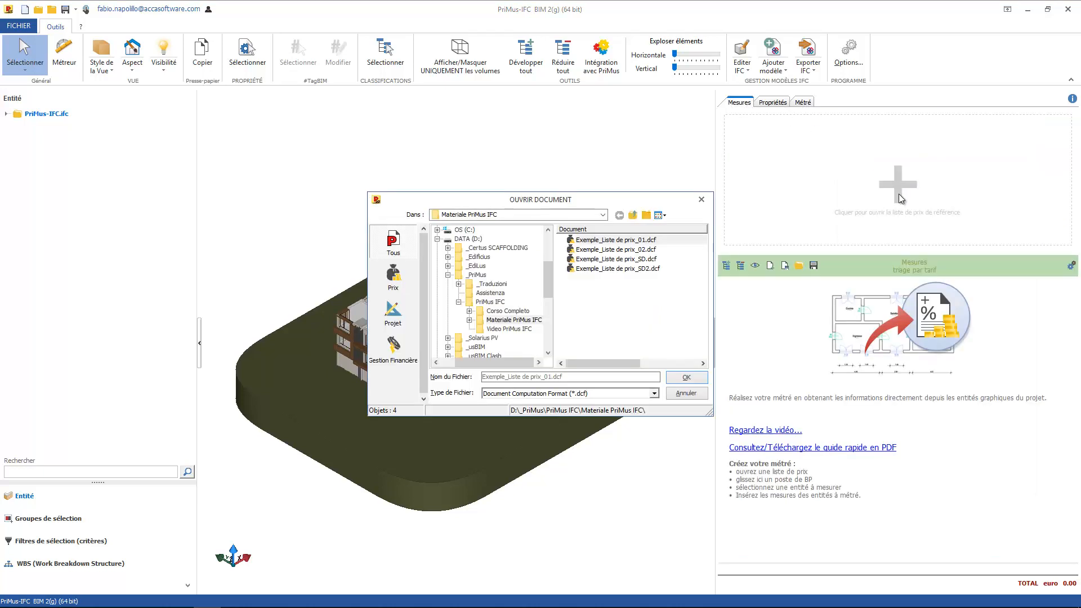
left_click(585, 241)
left_click(681, 378)
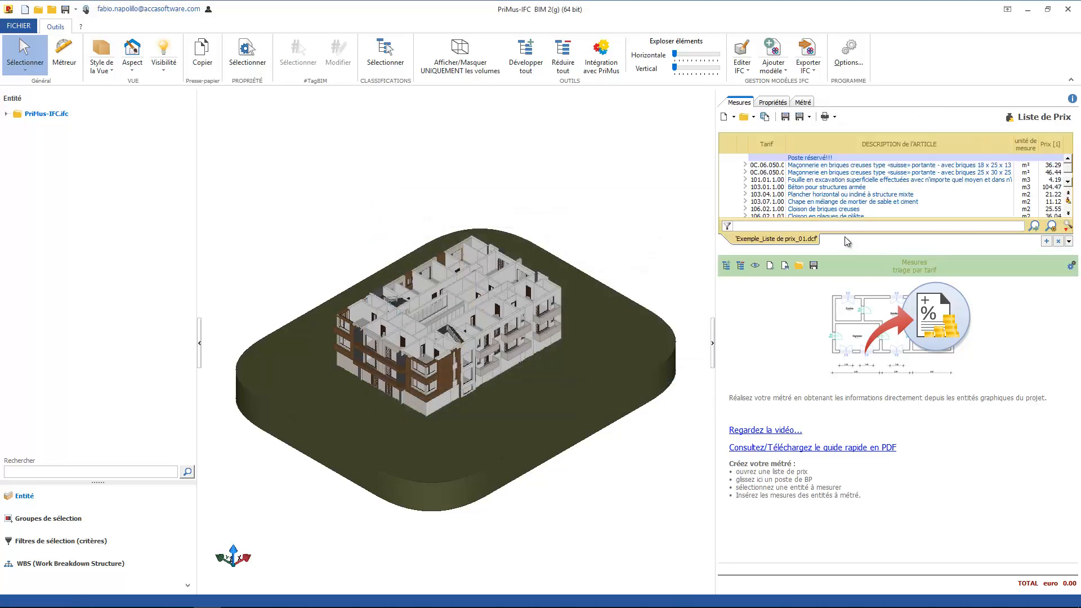
left_click(758, 118)
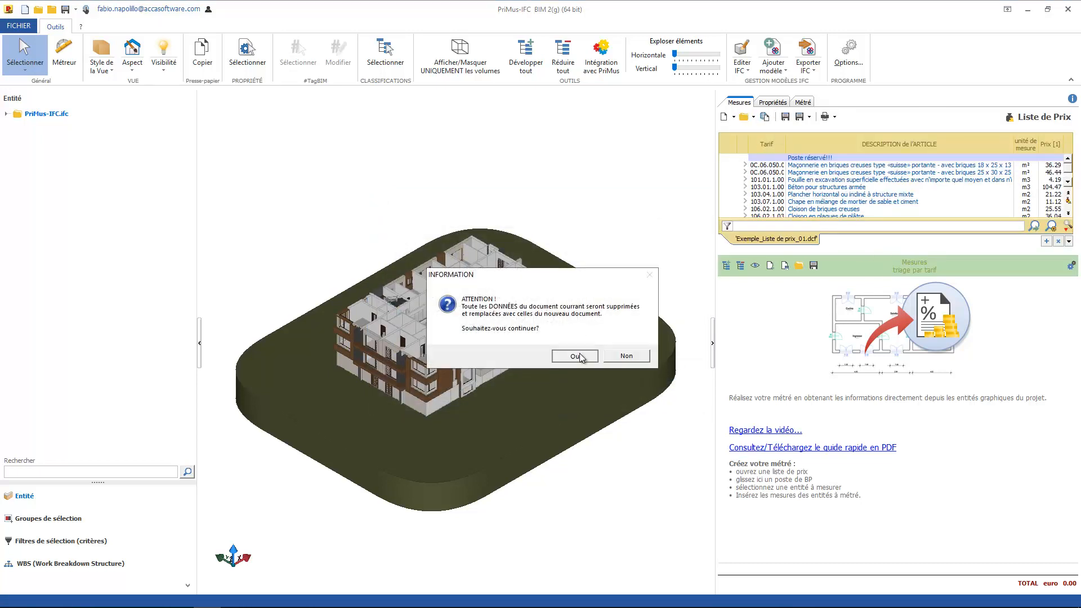
left_click(580, 353)
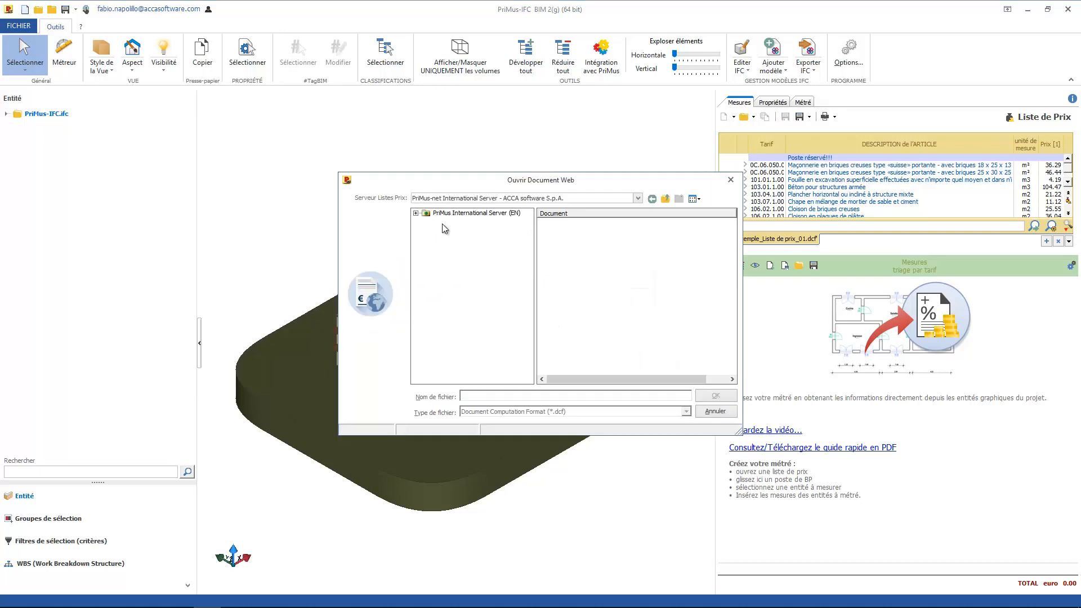
left_click(715, 411)
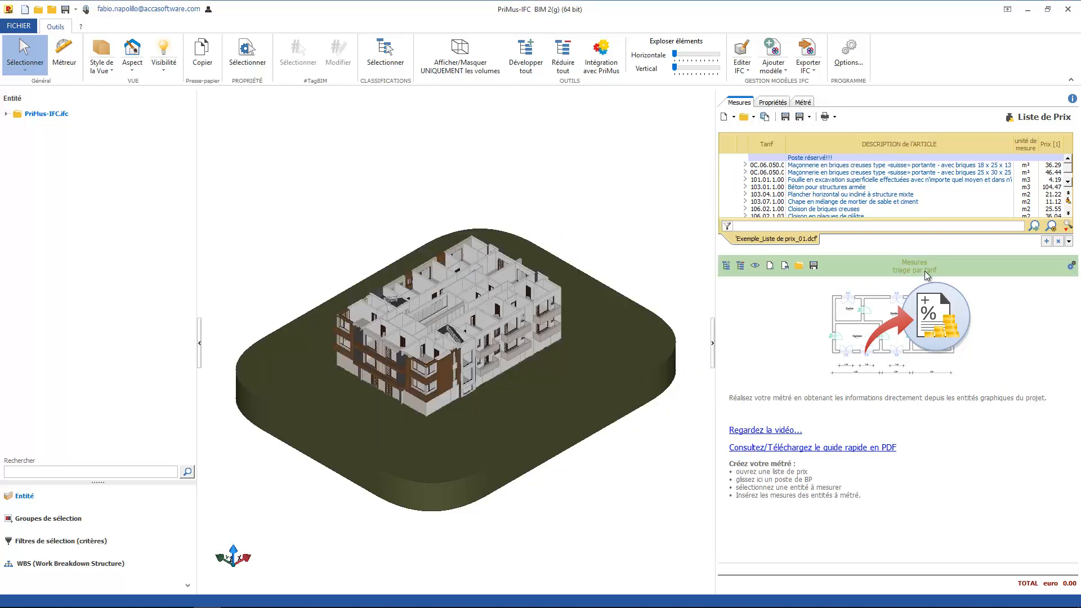
Load Exemple_Liste de prix_SD.dcf as a second price list, then close that list
left_click(1046, 241)
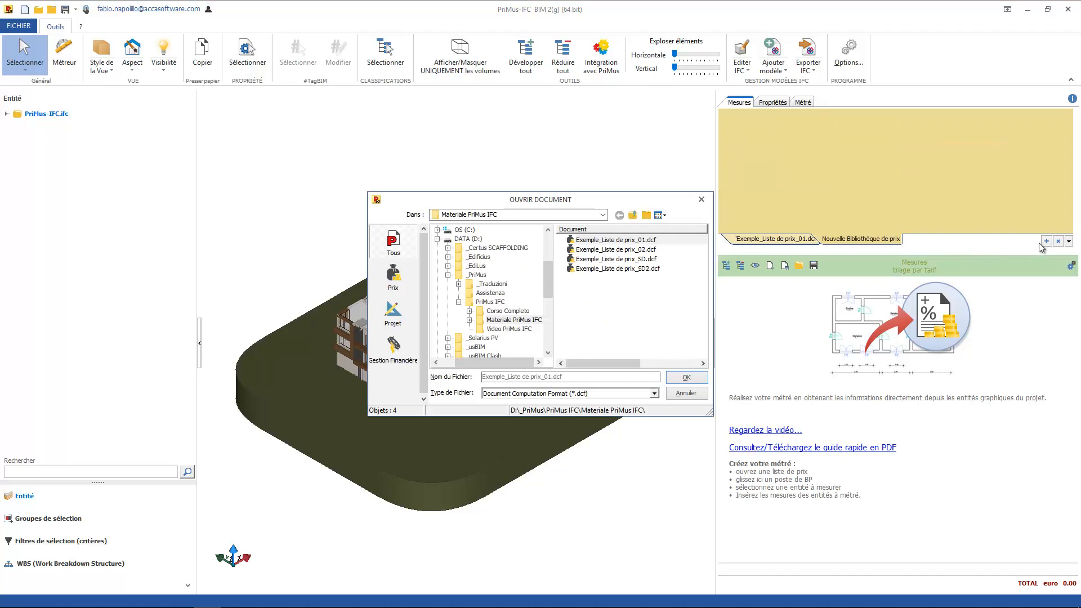
left_click(617, 260)
left_click(687, 378)
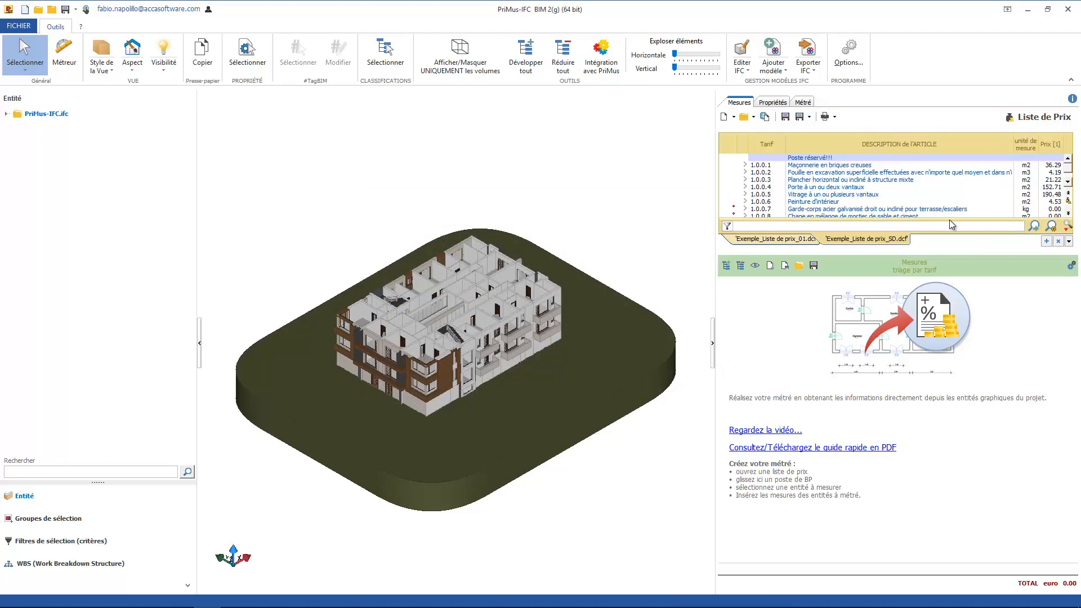
left_click(1058, 241)
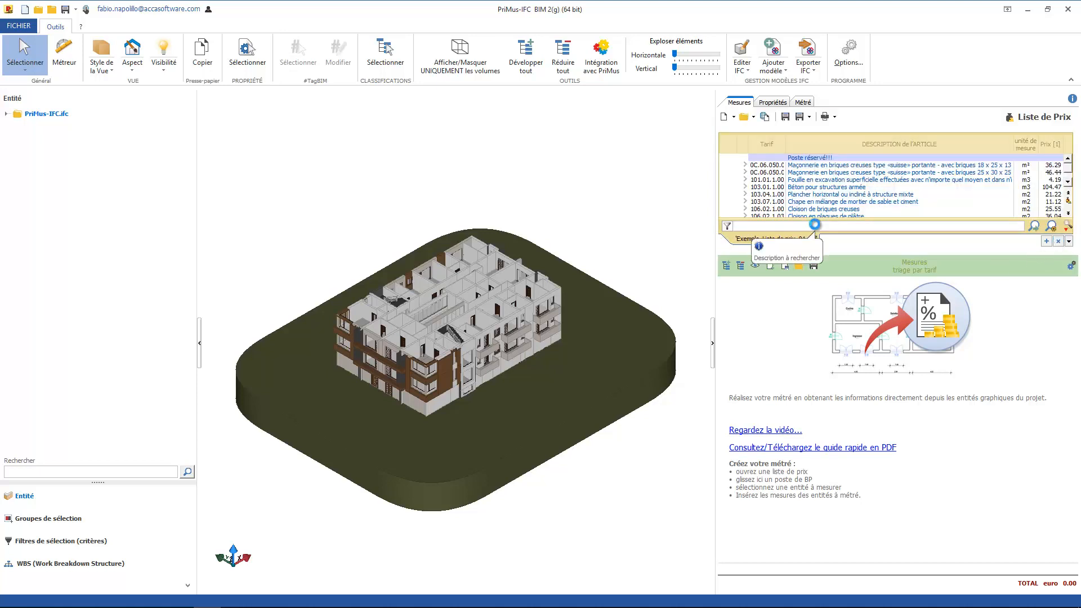
Find "Cloison en plaques de plâtre" in the price list by searching "cloi" and add it as the item to measure
type("cloi")
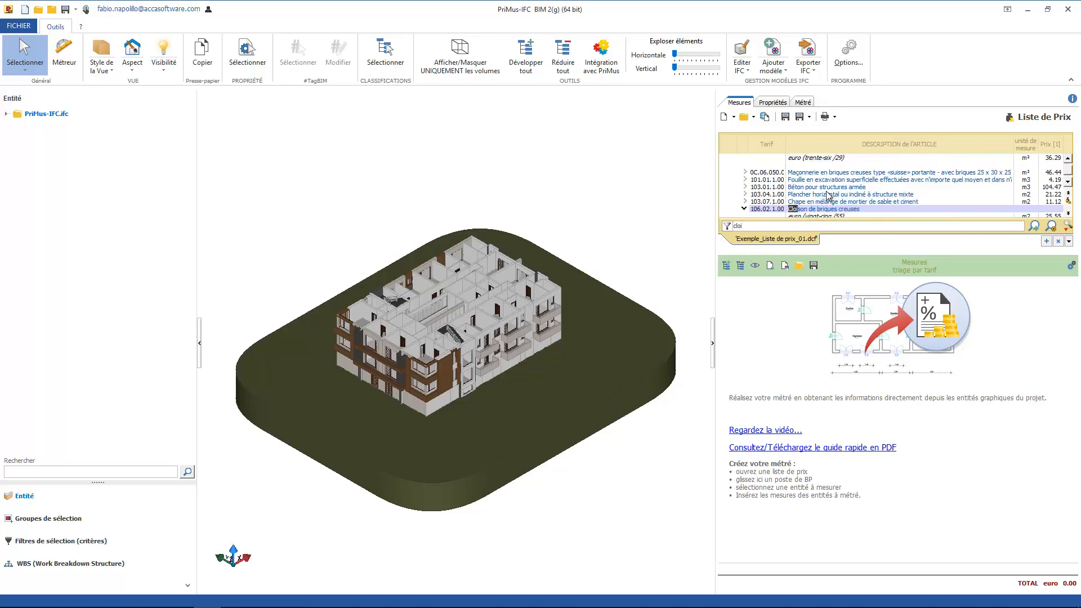
key("Return")
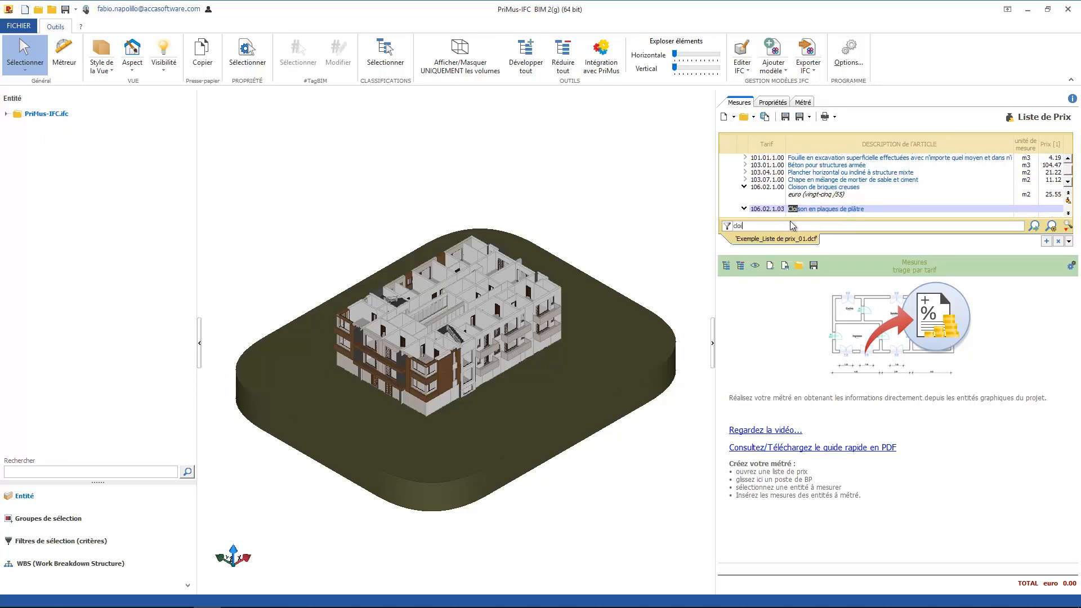
left_click_drag(819, 212, 777, 335)
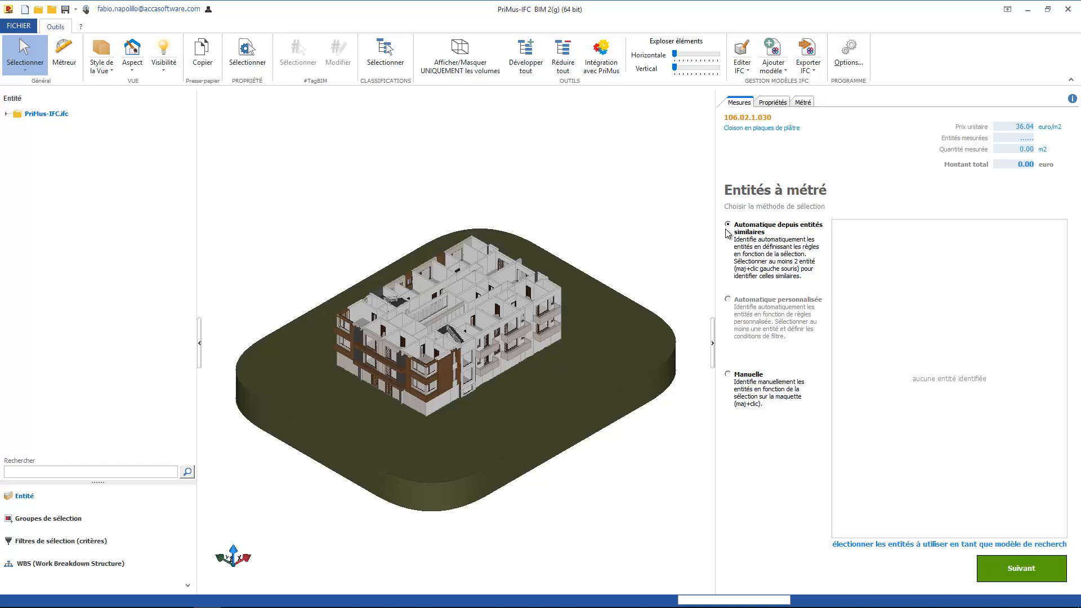
Identify similar walls automatically from two sample interior walls, one beside the stairwell and one farther back, then clear the selection
scroll(511, 375, "up", 5)
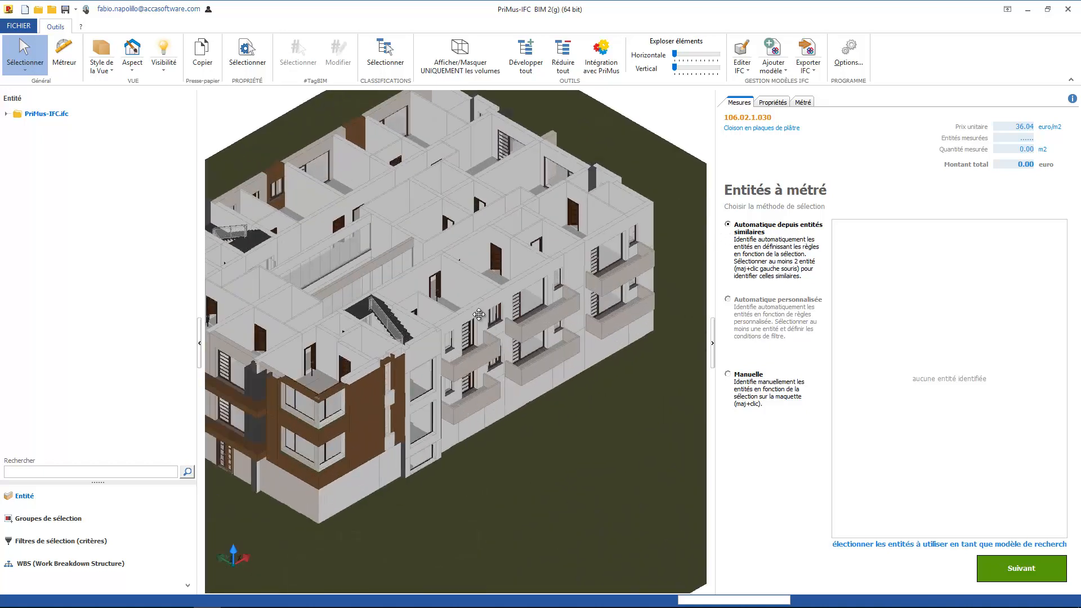
left_click(476, 324)
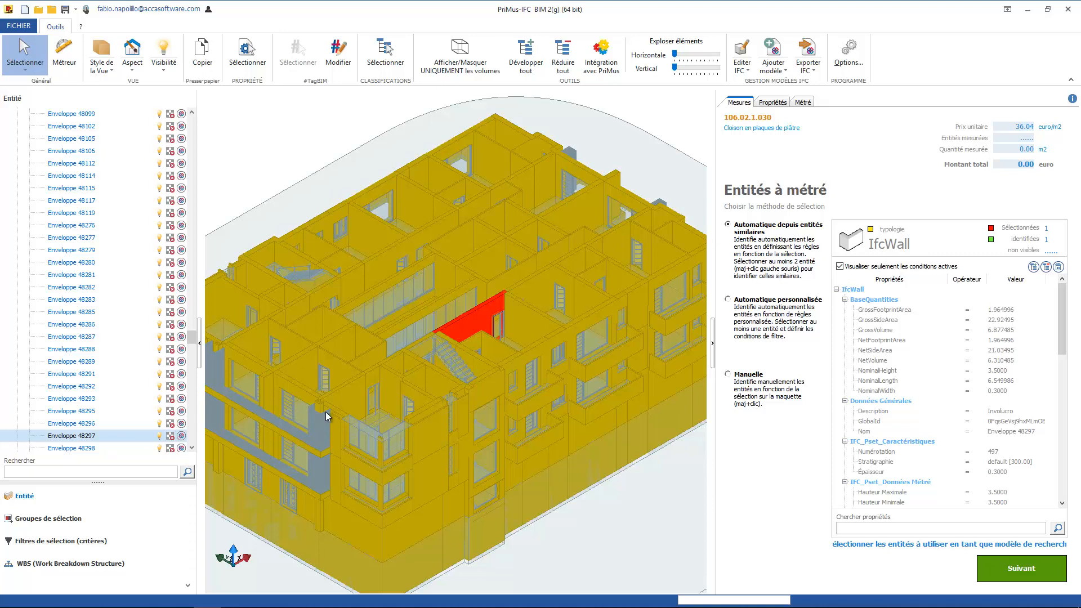
left_click(589, 235, "shift")
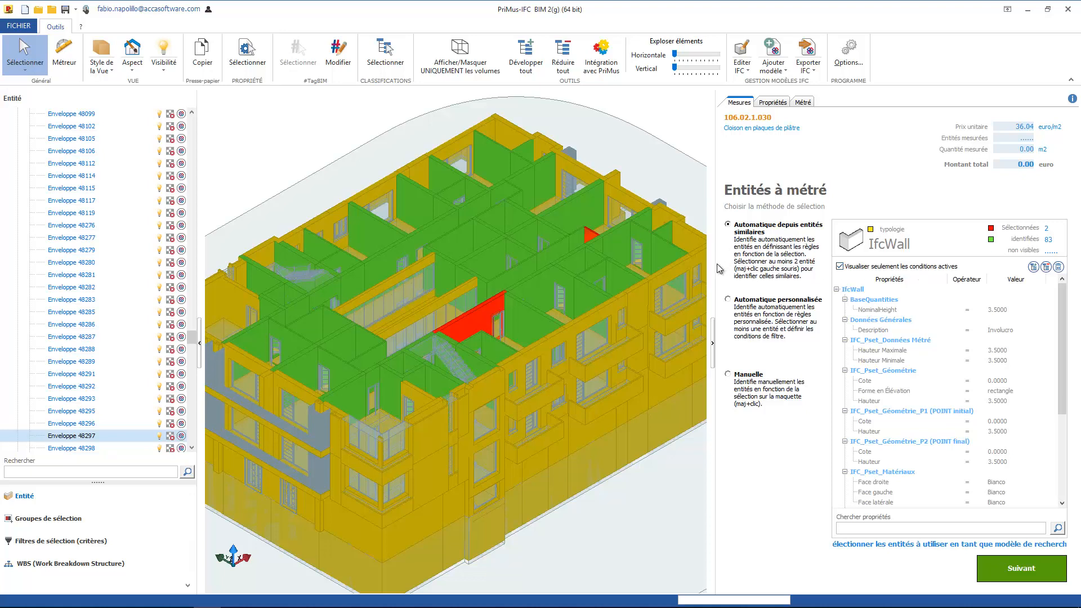
left_click(487, 328)
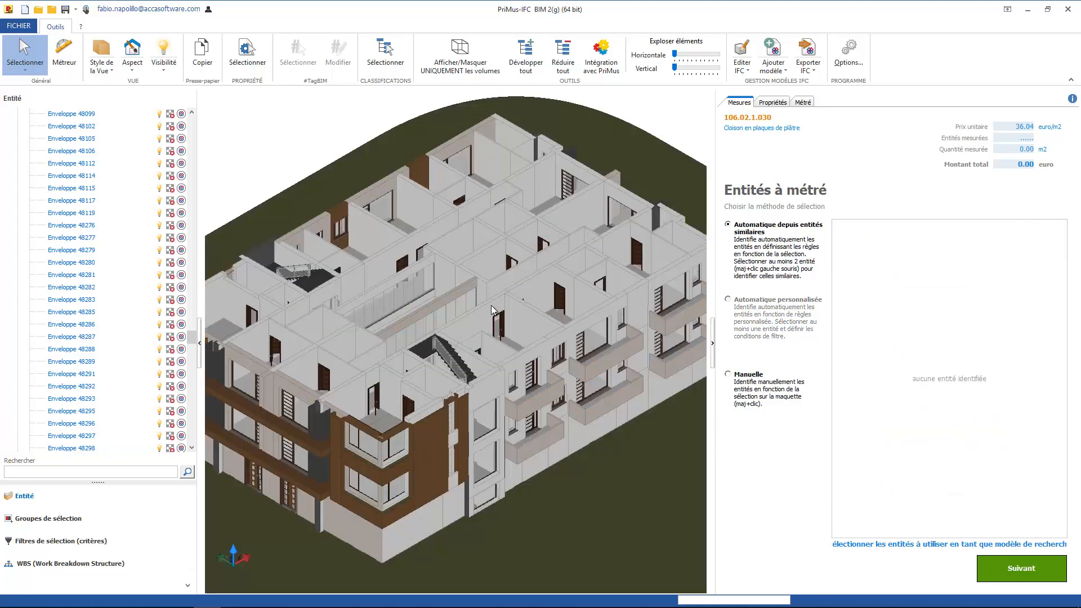
Identify similar walls from a 0.1000 thick interior partition, trying different neighbouring walls as the second sample
left_click(542, 260)
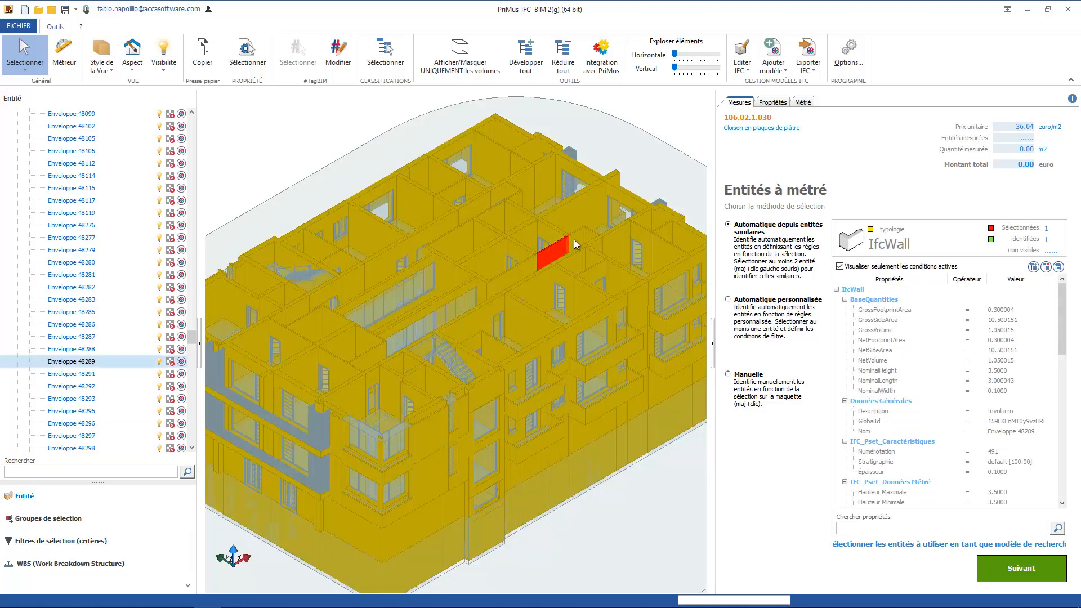
left_click(573, 239, "shift")
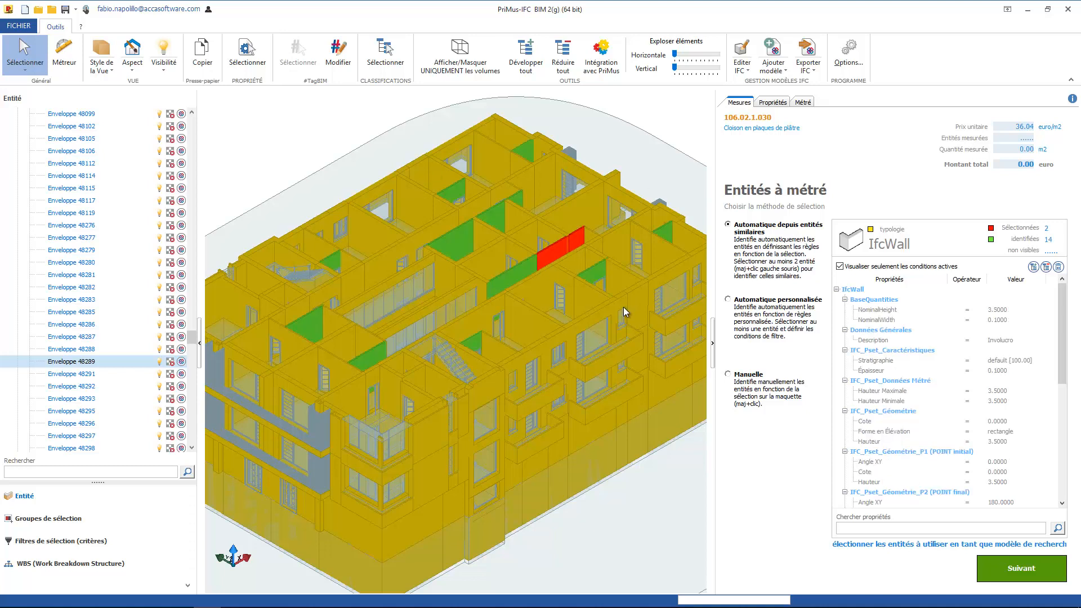
left_click(578, 241, "shift")
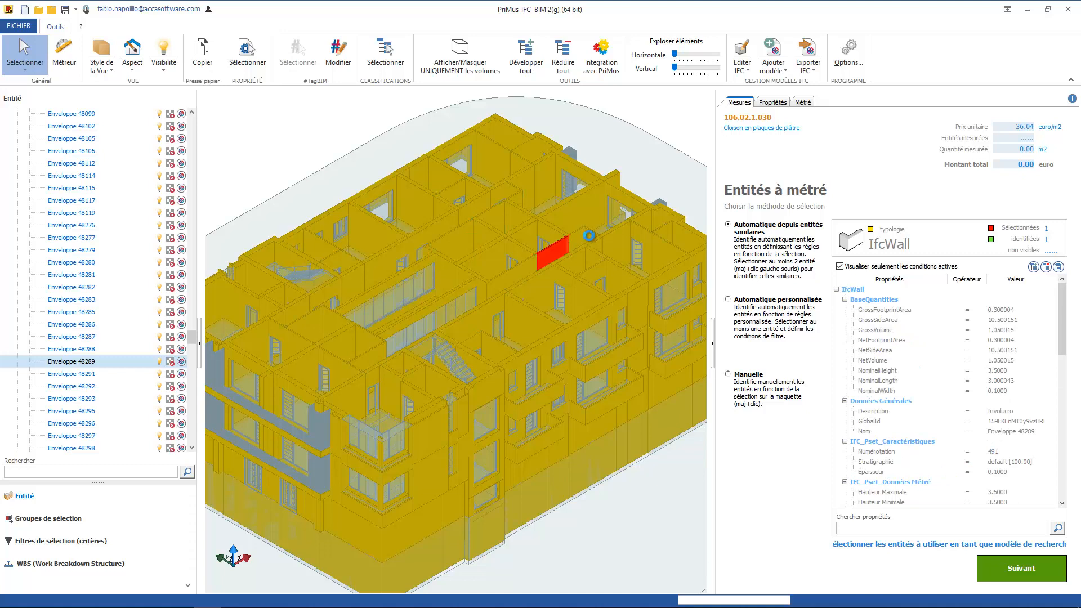
left_click(589, 236, "shift")
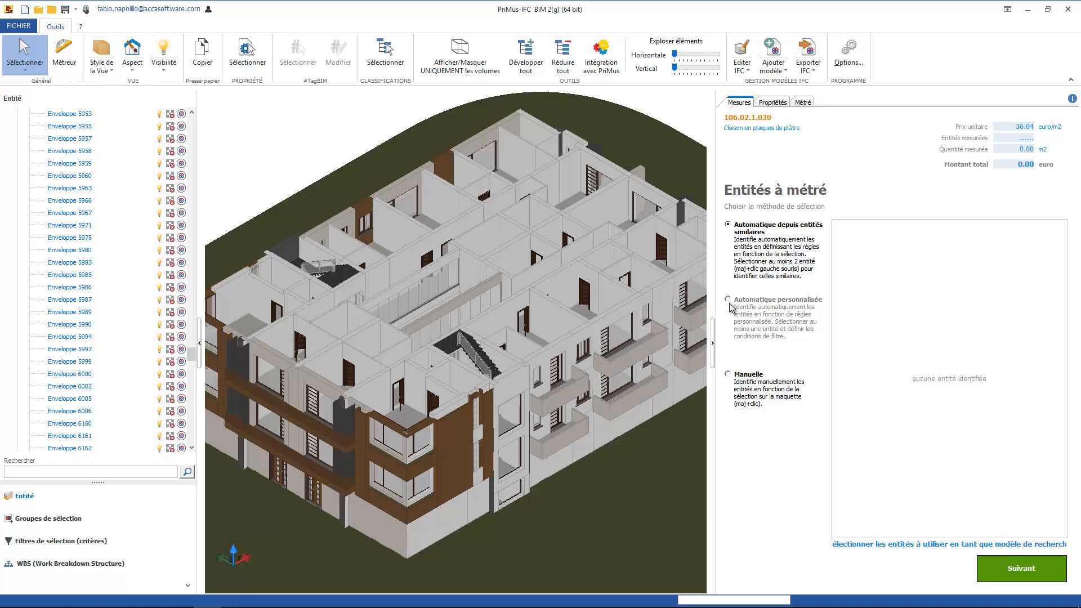
Switch to custom automatic selection from one interior wall, clear its search conditions and filter the walls by NominalWidth only
left_click(560, 282)
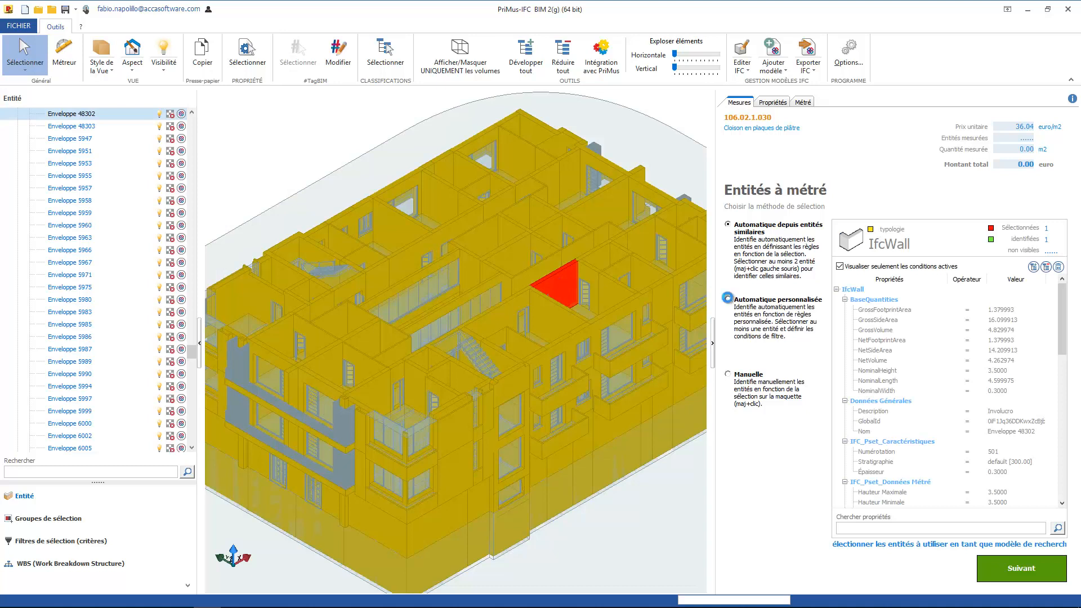
left_click(732, 303)
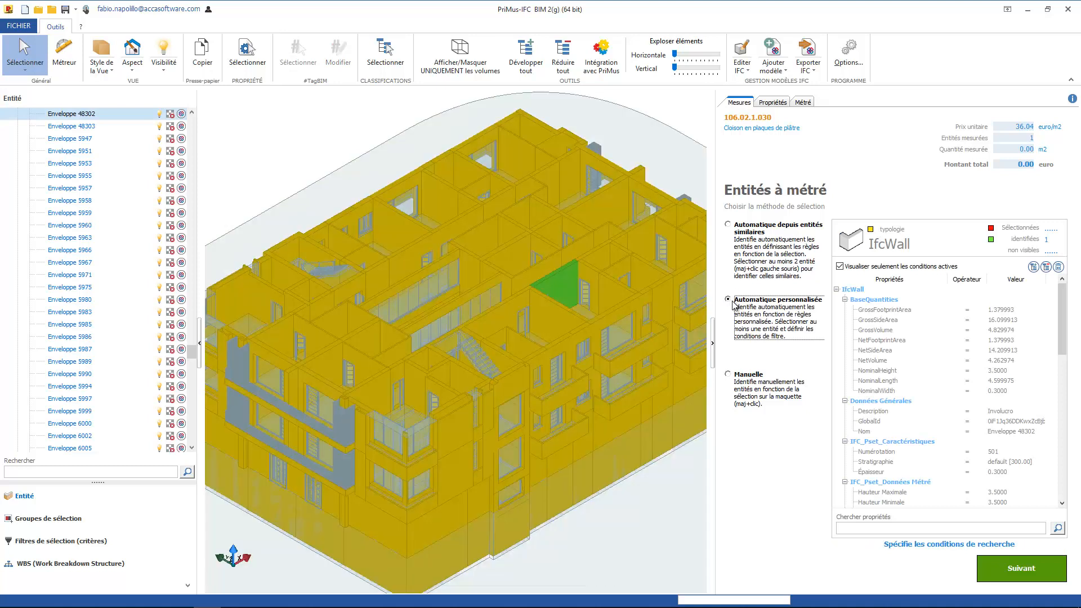
left_click(1058, 268)
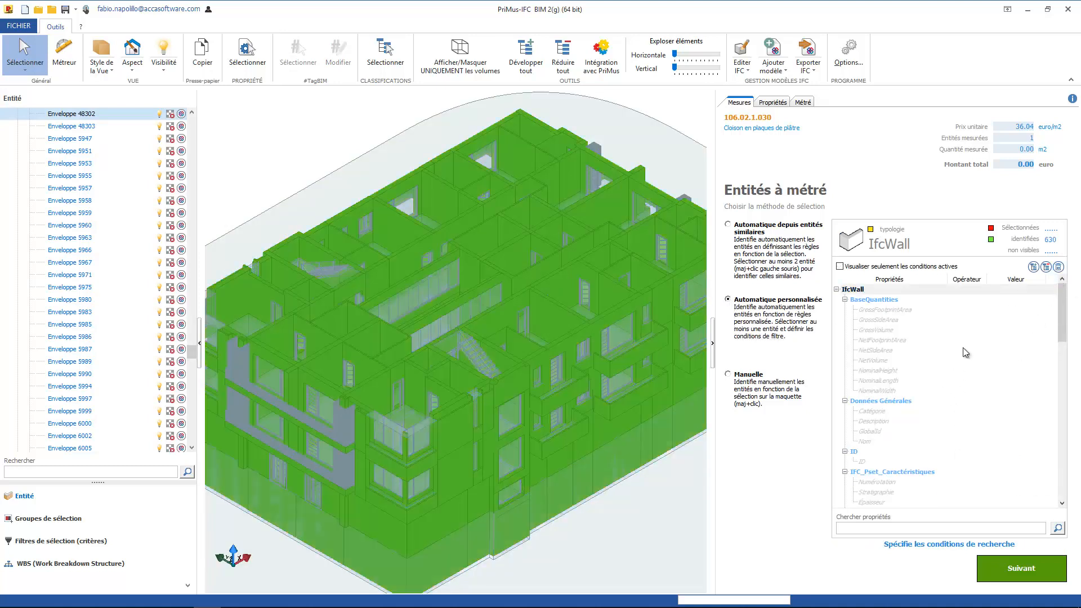
left_click(928, 391)
left_click(1005, 392)
left_click(991, 426)
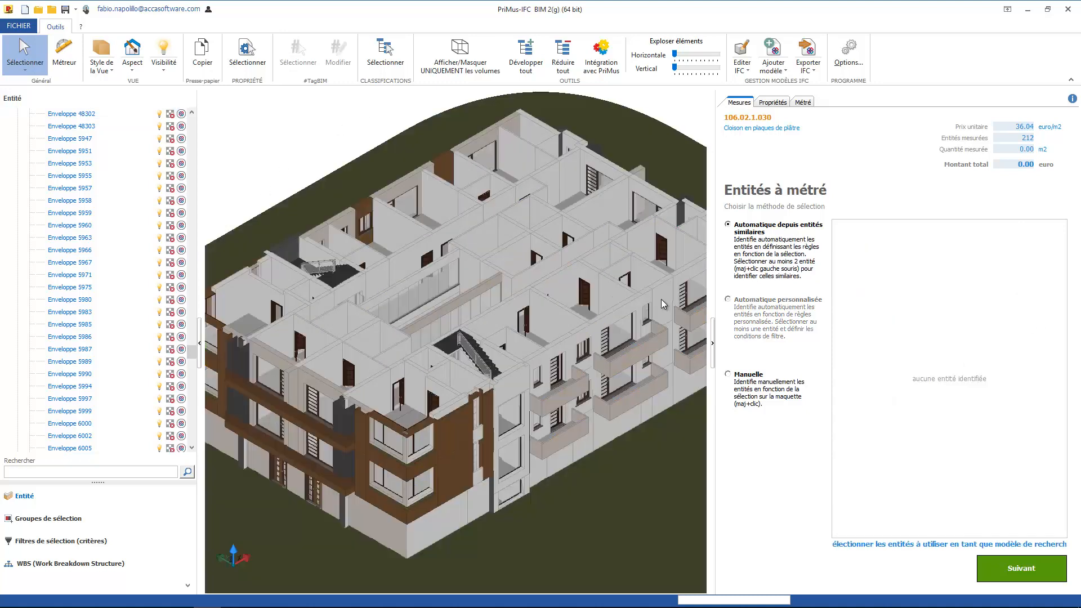
Use a small facade window as the sample for custom automatic selection and clear all its search conditions
scroll(661, 299, "up", 5)
left_click(597, 328)
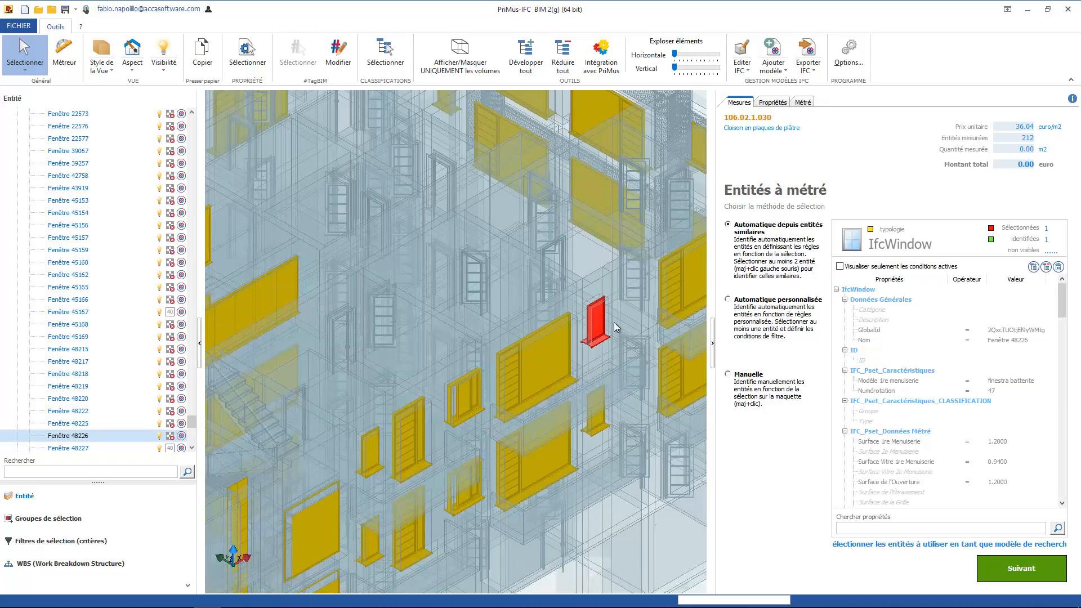
left_click(736, 299)
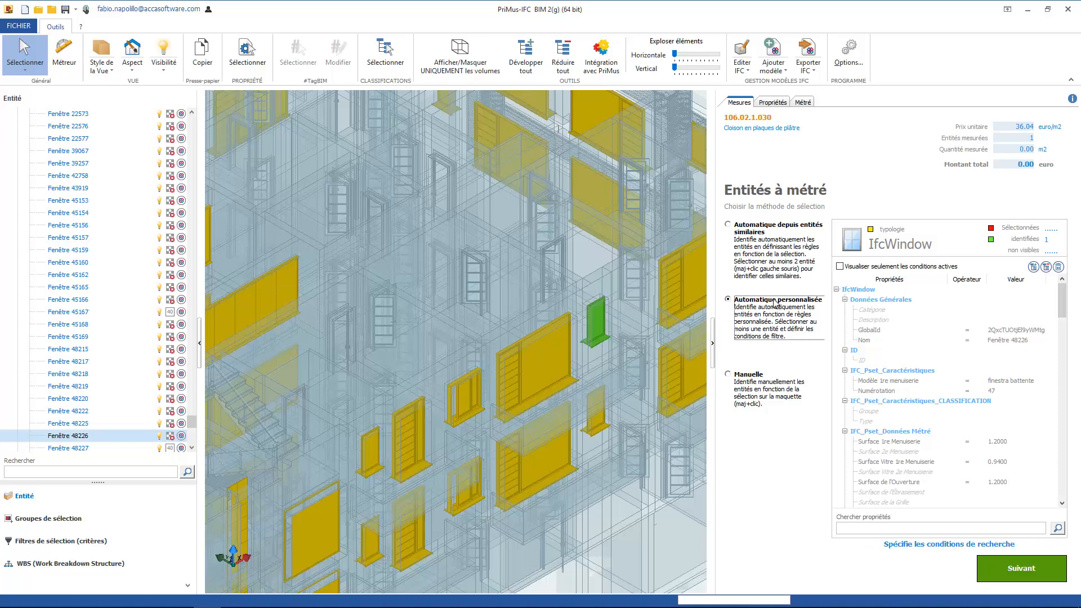
left_click_drag(1061, 303, 1059, 329)
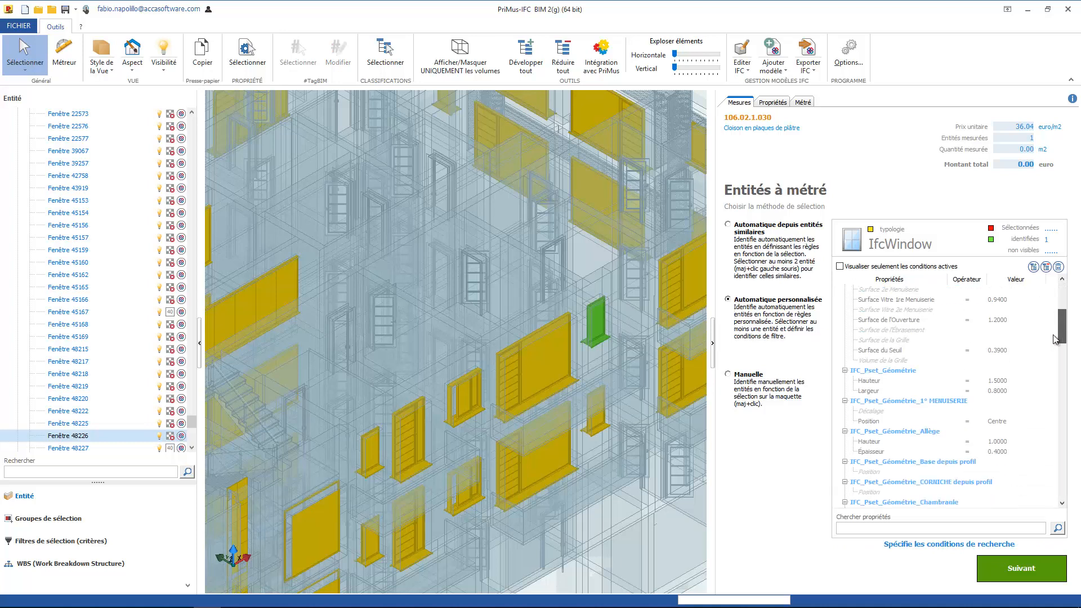
left_click(1058, 267)
Filter the windows by geometry with Hauteur 1.5000 and Largeur 0.8000
left_click(991, 377)
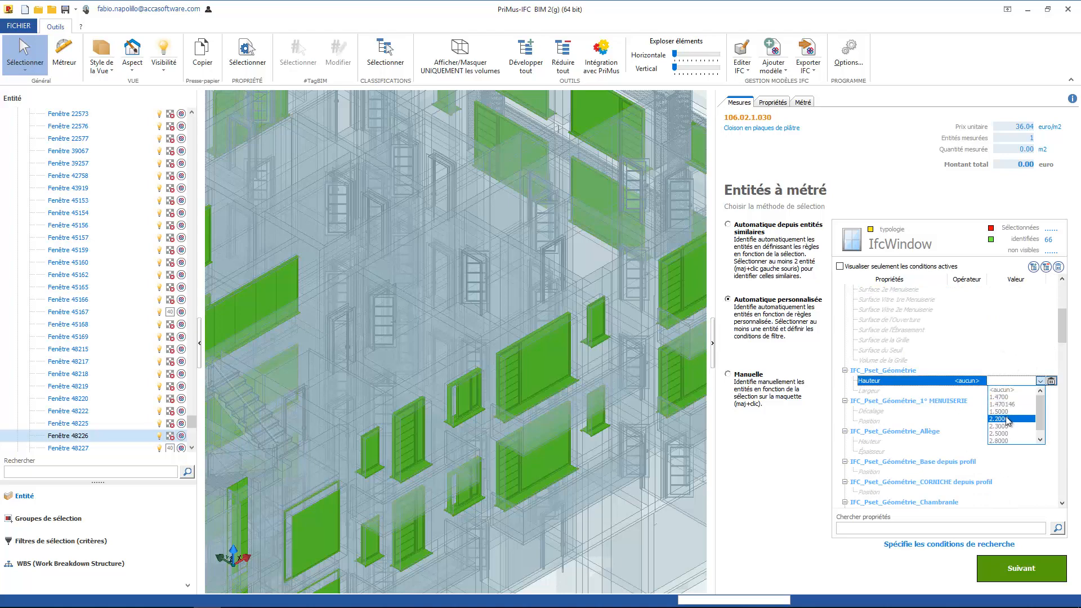
left_click(998, 405)
left_click(997, 390)
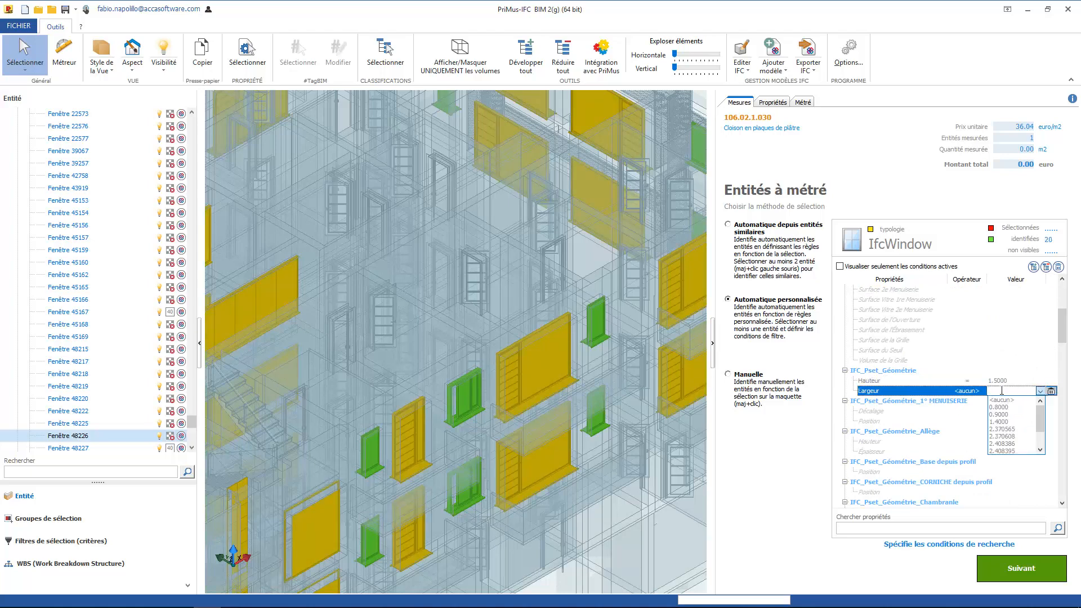
left_click(1000, 406)
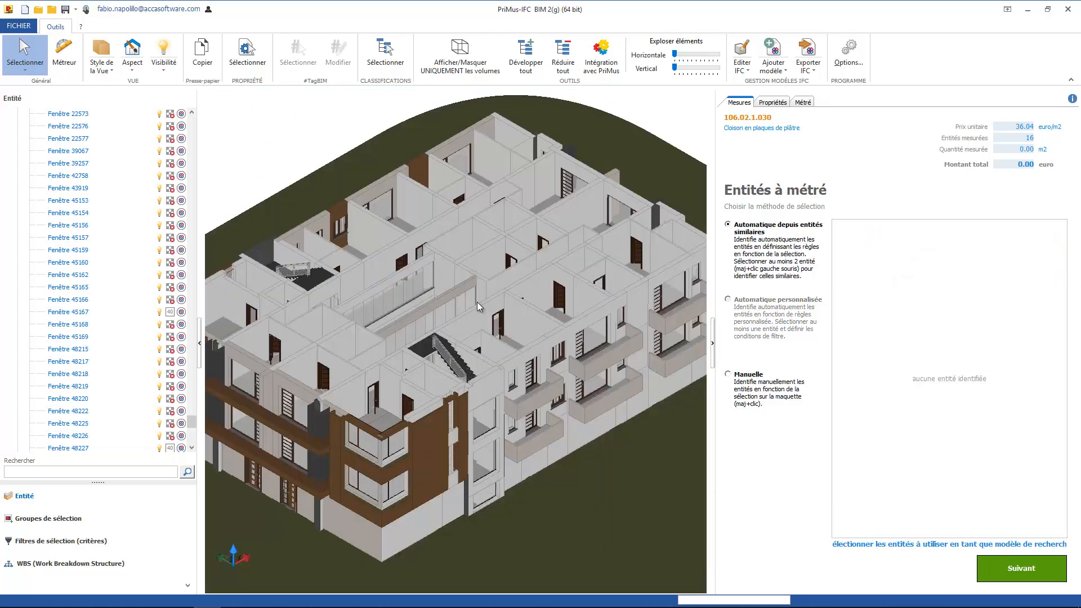
Set up a custom automatic selection from the wall beside the stairwell, replacing its conditions with a single NominalWidth filter
left_click(468, 316)
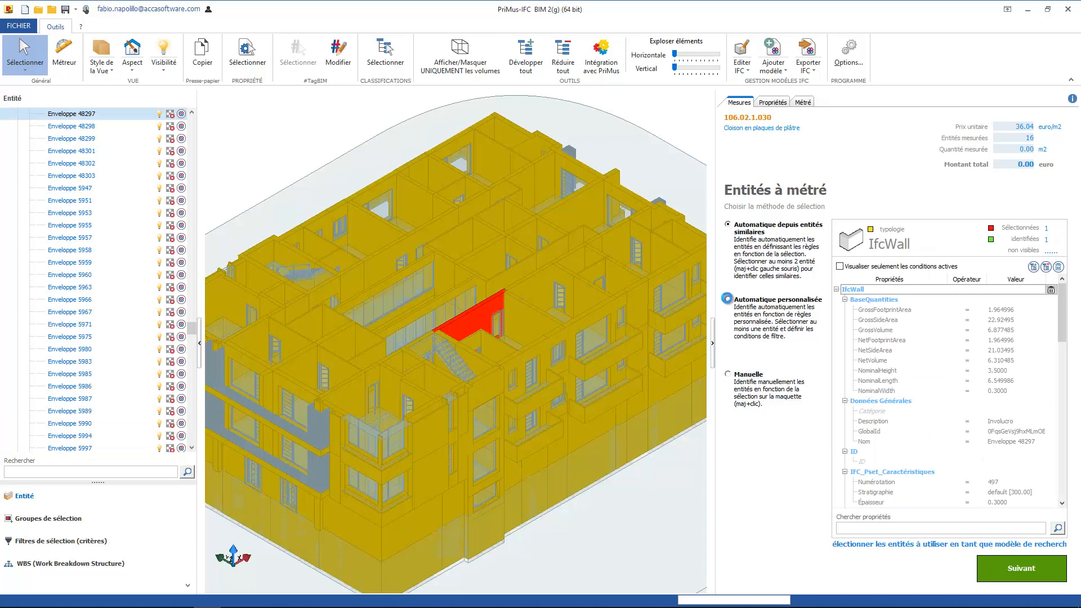
left_click(727, 299)
left_click(1058, 267)
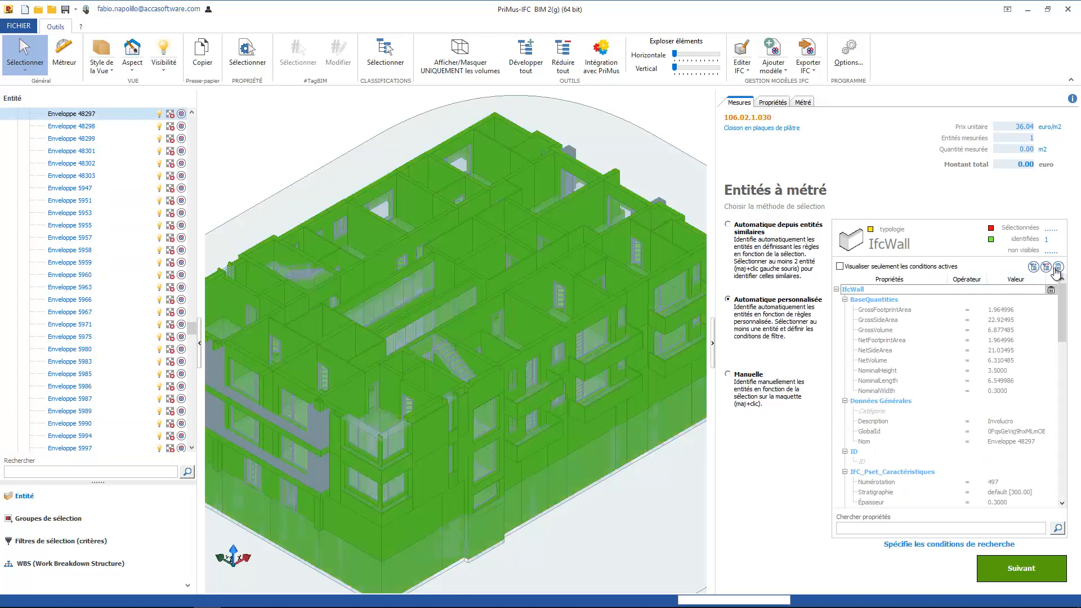
left_click(959, 389)
left_click(1006, 391)
left_click(1001, 424)
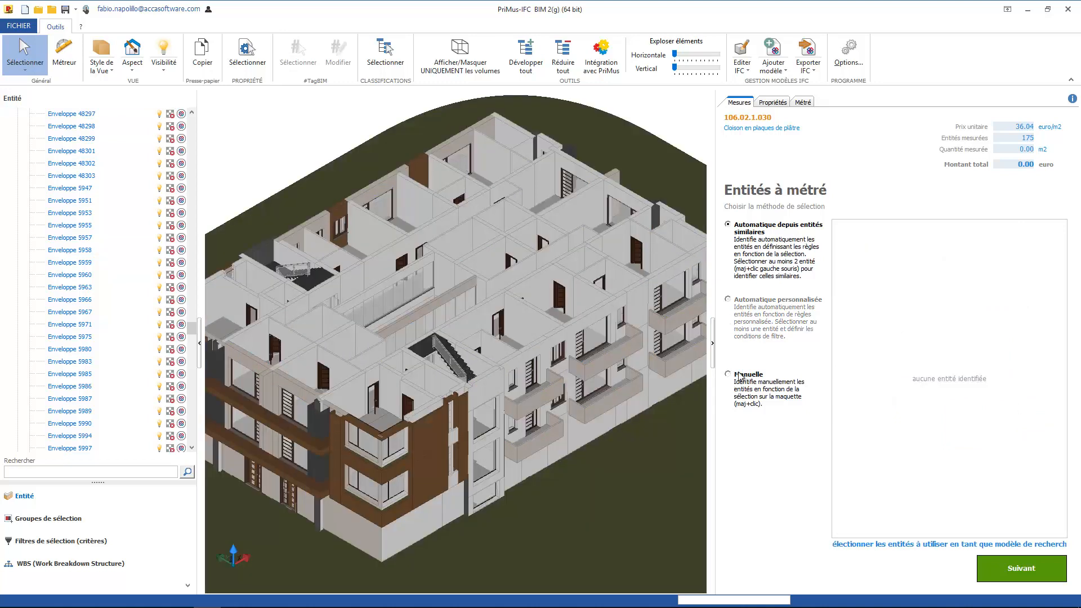
Switch to manual entity selection and select five interior walls, four around the stairwell area and one farther back
left_click(727, 374)
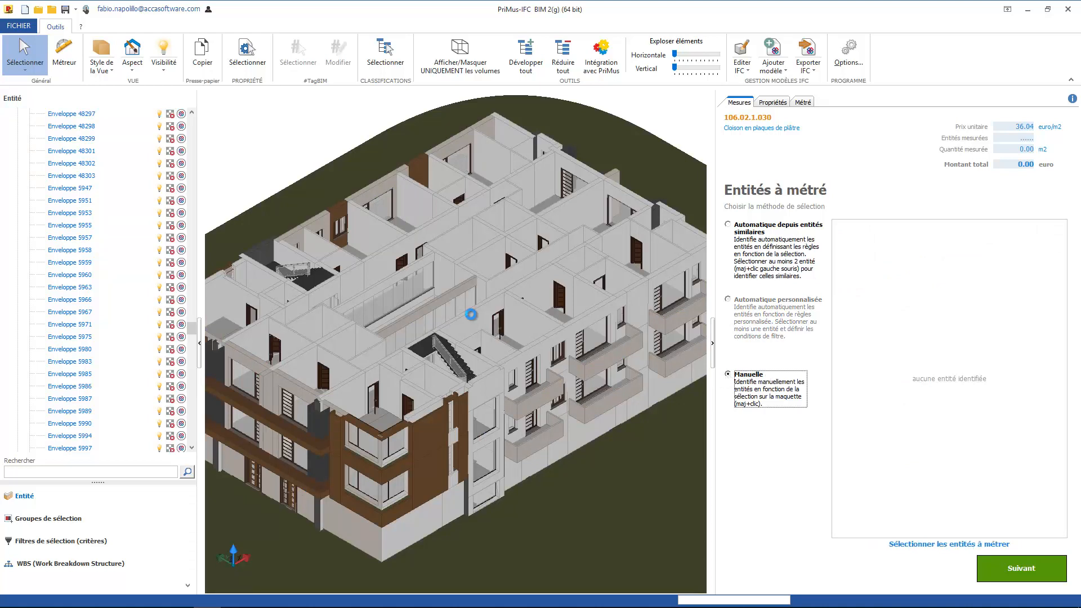
left_click(471, 314, "shift")
left_click(525, 299, "shift")
left_click(529, 294, "shift")
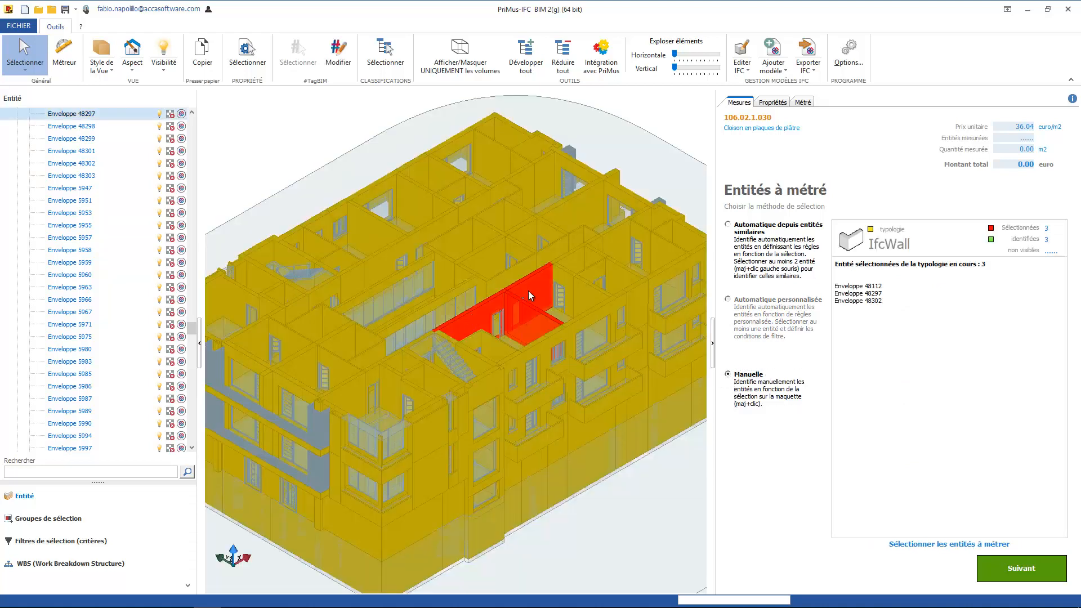
left_click(496, 337, "shift")
left_click(417, 234, "shift")
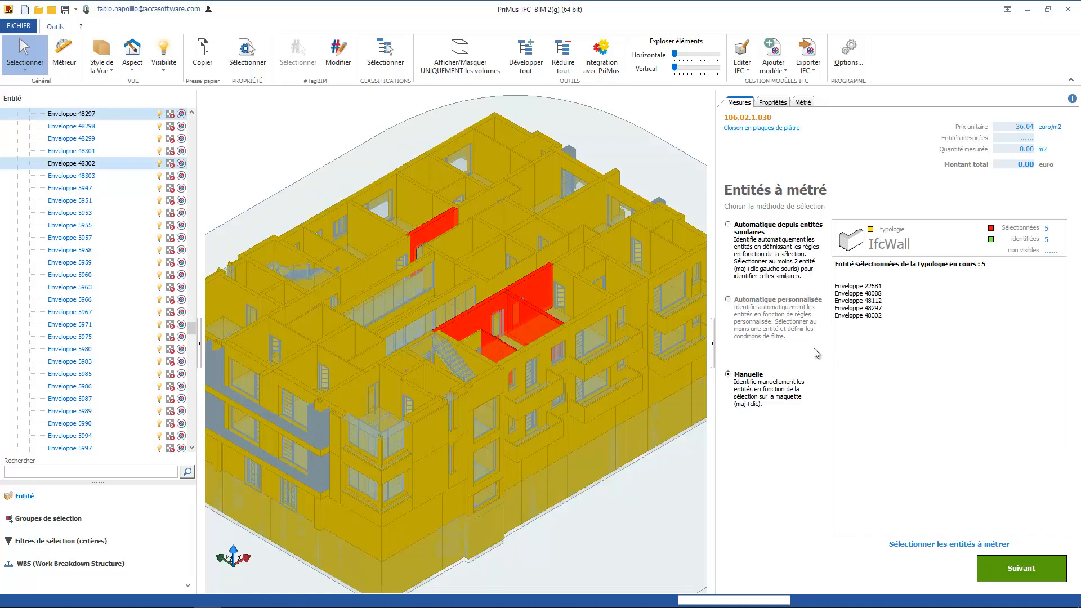
Clear the manual selection, use two interior partition walls as samples for automatic similar-entity selection, and proceed to the measurement rule
key("Escape")
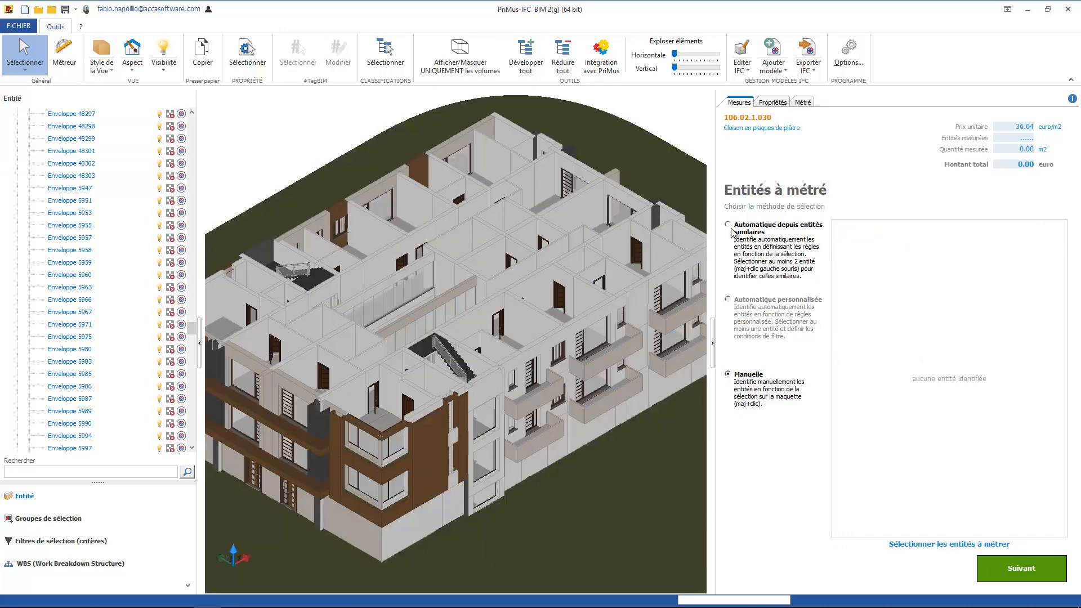
left_click(732, 231)
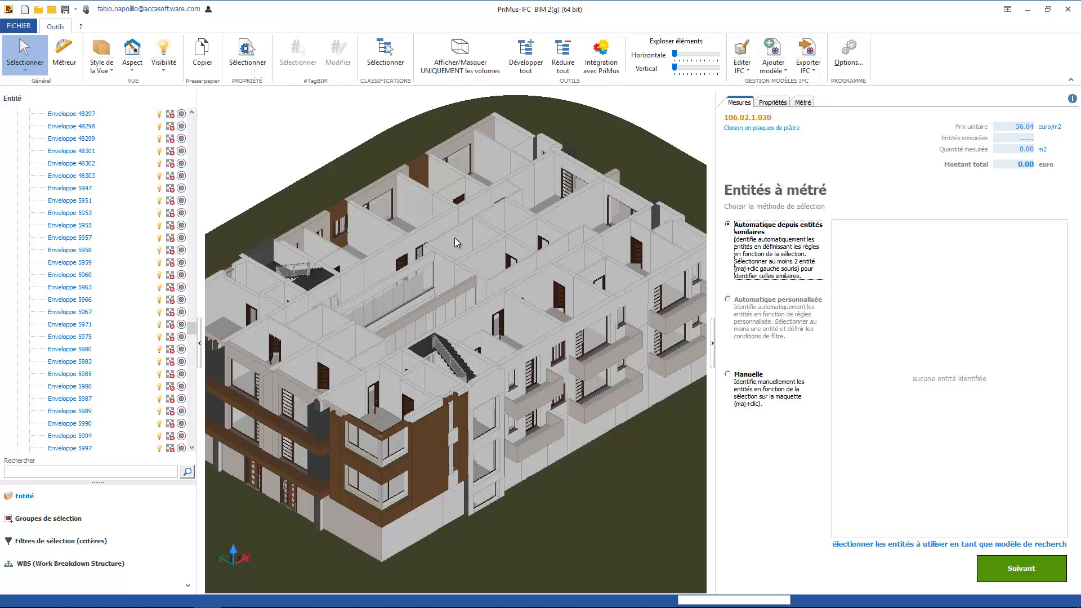
left_click(456, 242)
left_click(509, 188, "shift")
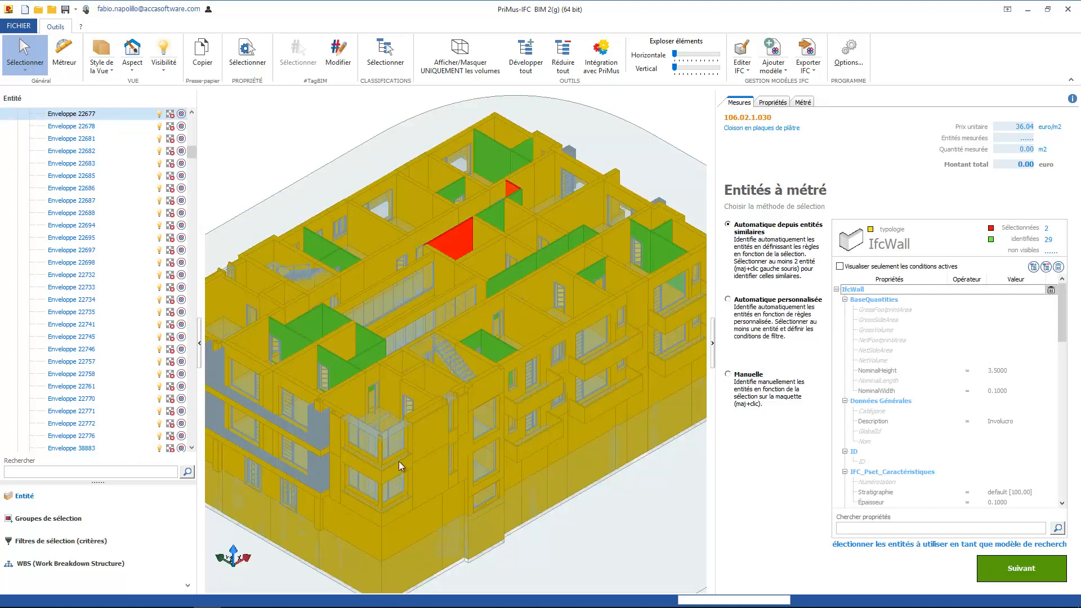
left_click(1016, 567)
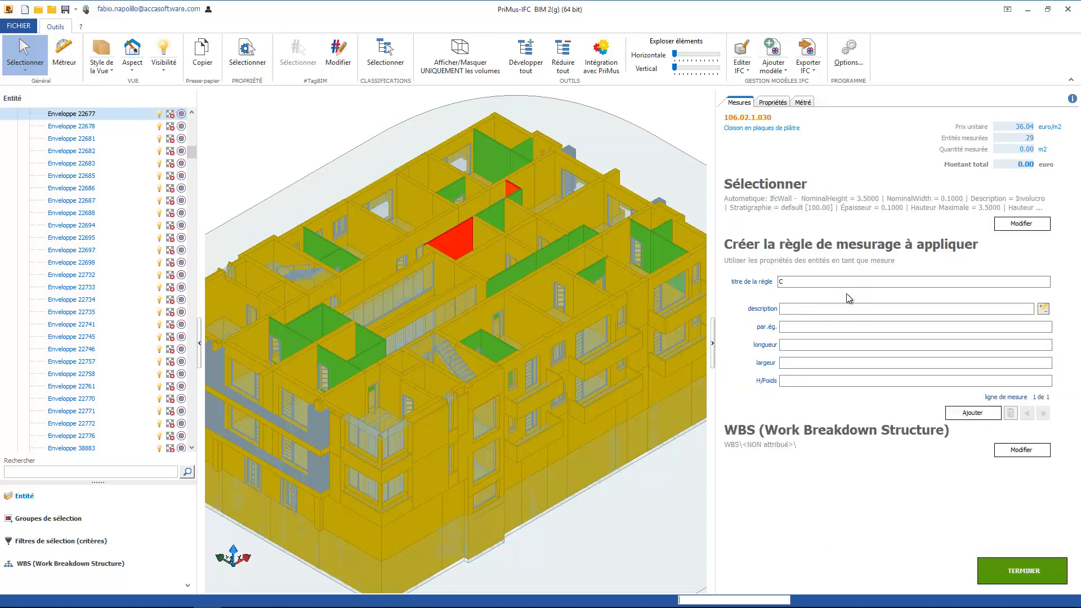
Title the measurement rule "Cloisons de 10 cm" and begin its description with "ID cloison :" followed by the ID variable
type("Cloisons de 10 cm")
left_click(780, 308)
left_click(788, 309)
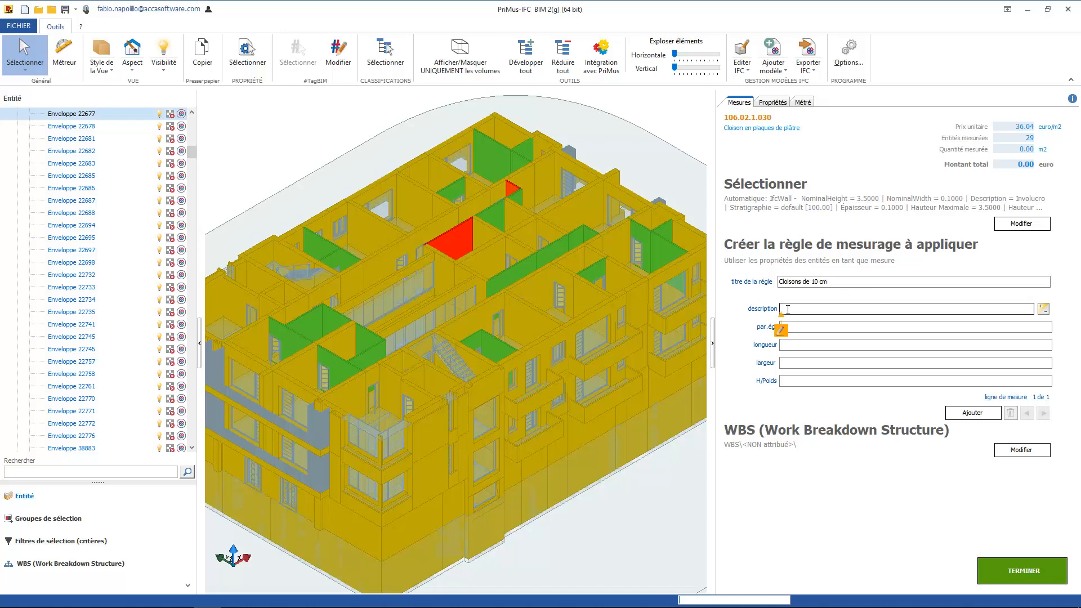
type("ID cloison :")
left_click(813, 332)
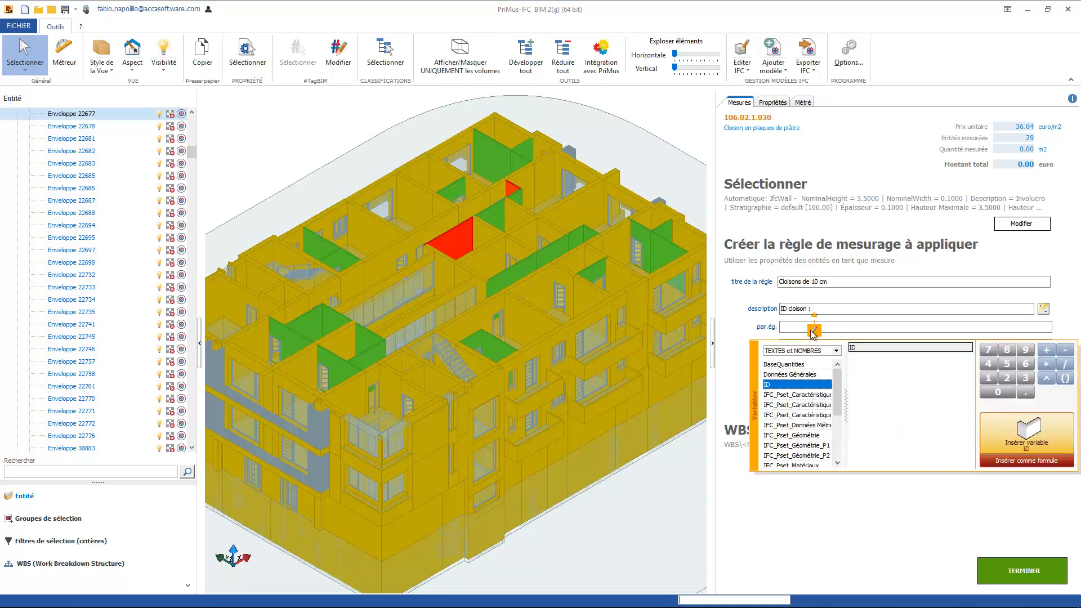
double_click(861, 348)
Extend the description with "Étage :" followed by the NIVEAU variable from the SUPÉRIEUR altimetric reference system
left_click(833, 310)
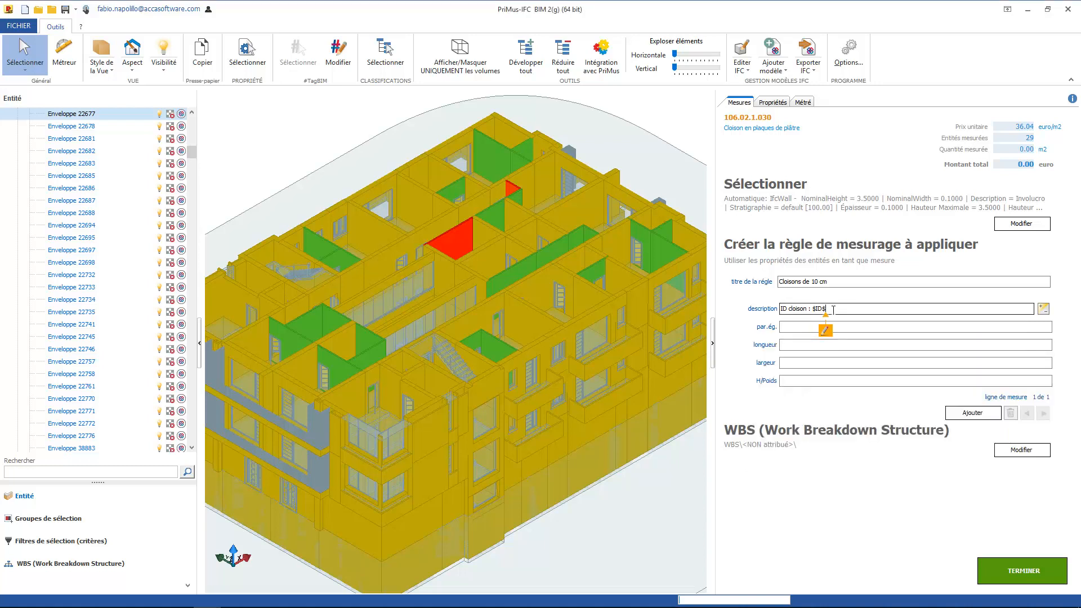
type("Étage :")
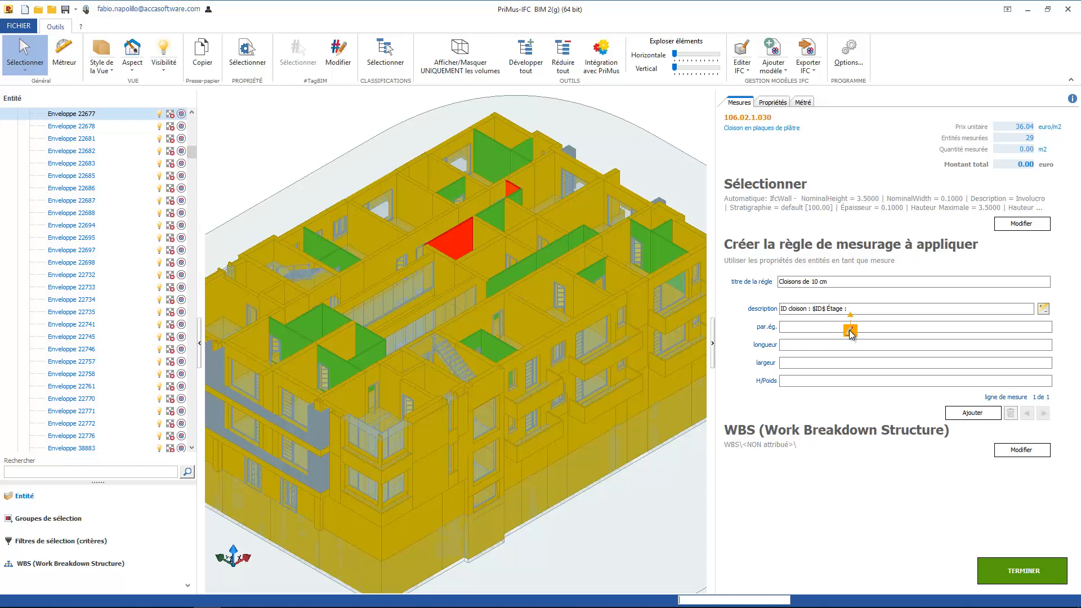
left_click(851, 332)
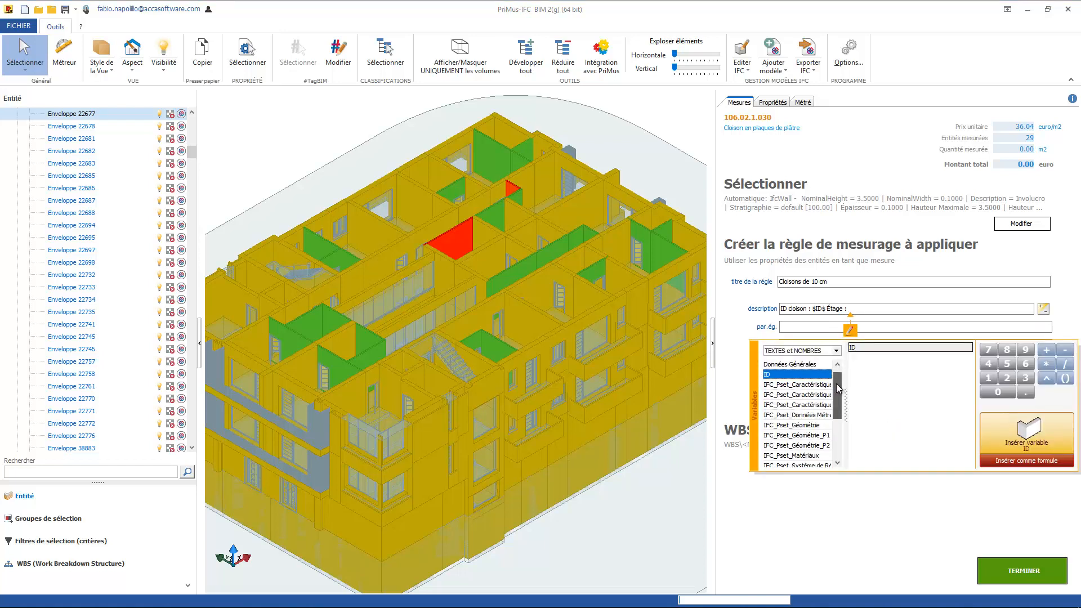
left_click_drag(837, 388, 837, 424)
left_click(825, 394)
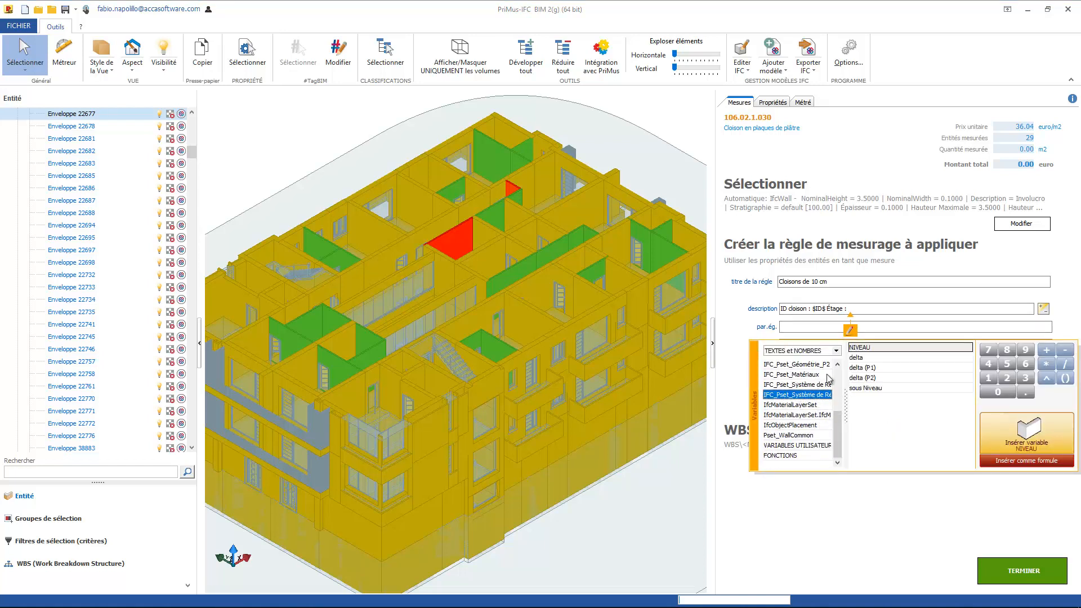
double_click(865, 347)
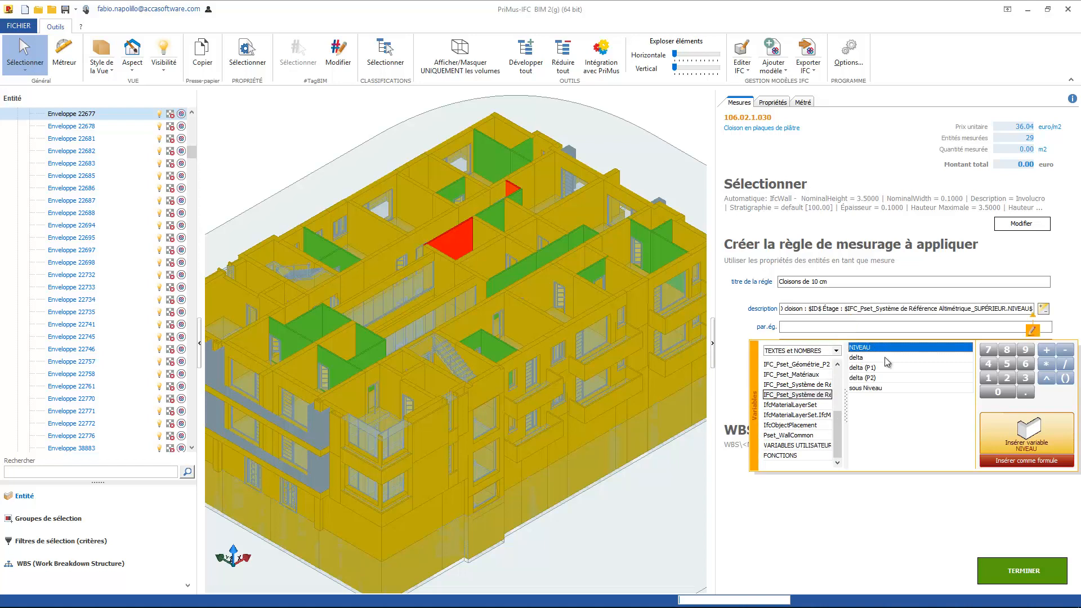
left_click(926, 544)
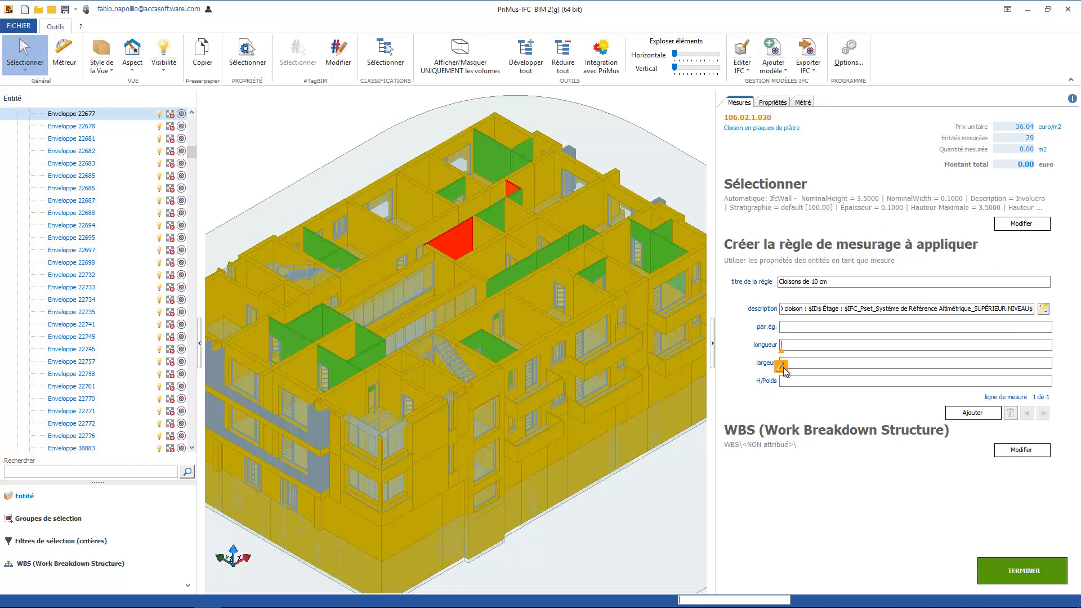
Set the rule's longueur to BaseQuantities.NominalLength and its H/Poids to BaseQuantities.NominalWidth
left_click(781, 367)
double_click(889, 456)
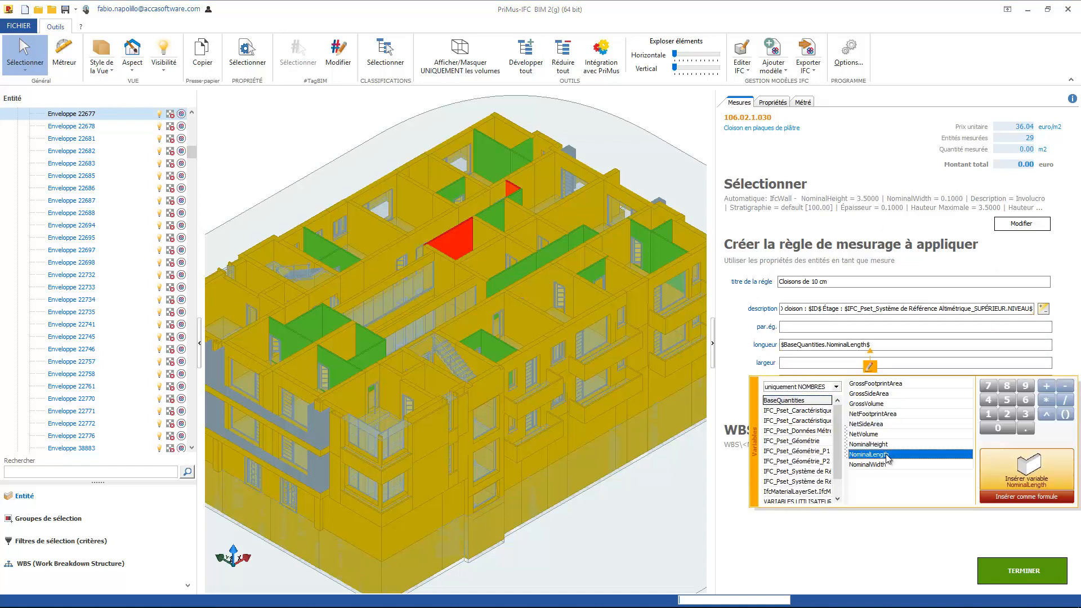
left_click(787, 382)
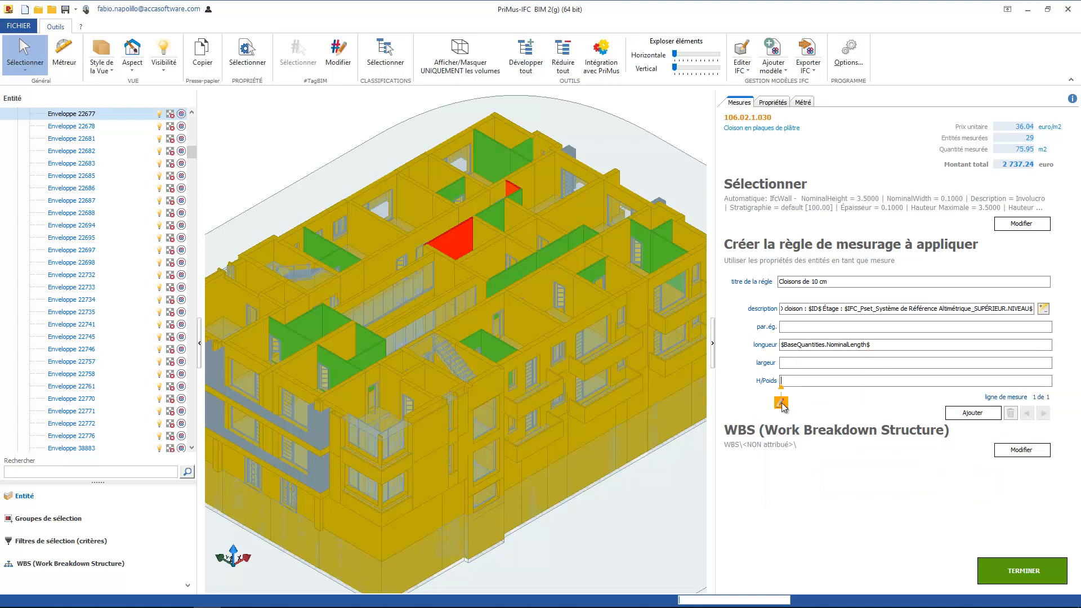
left_click(781, 402)
double_click(885, 501)
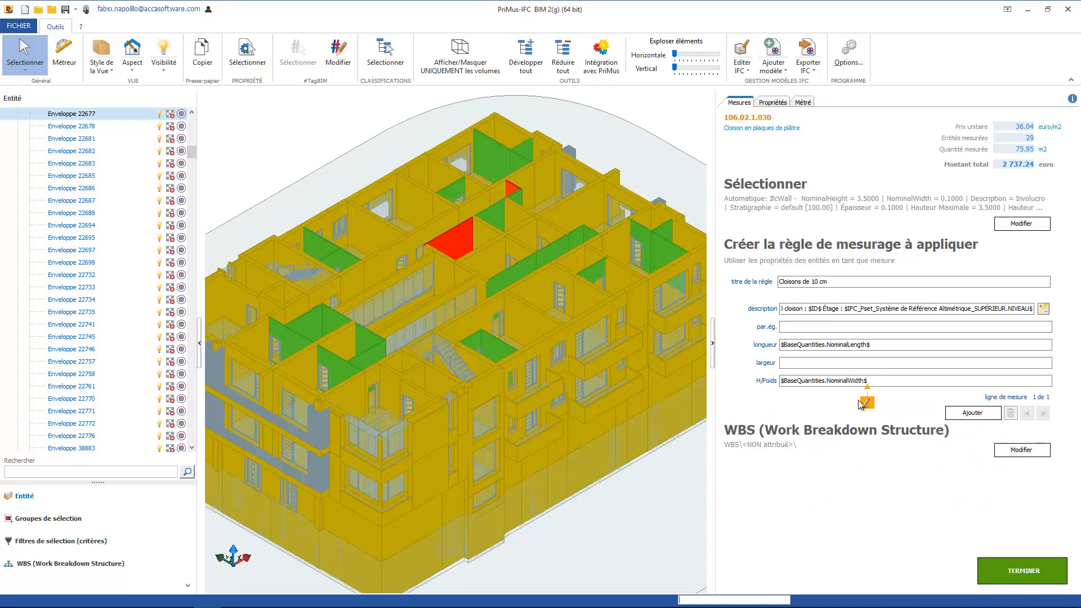
Toggle the measurement line to negative and back, and try adding a second measurement line before deleting it
left_click(1044, 309)
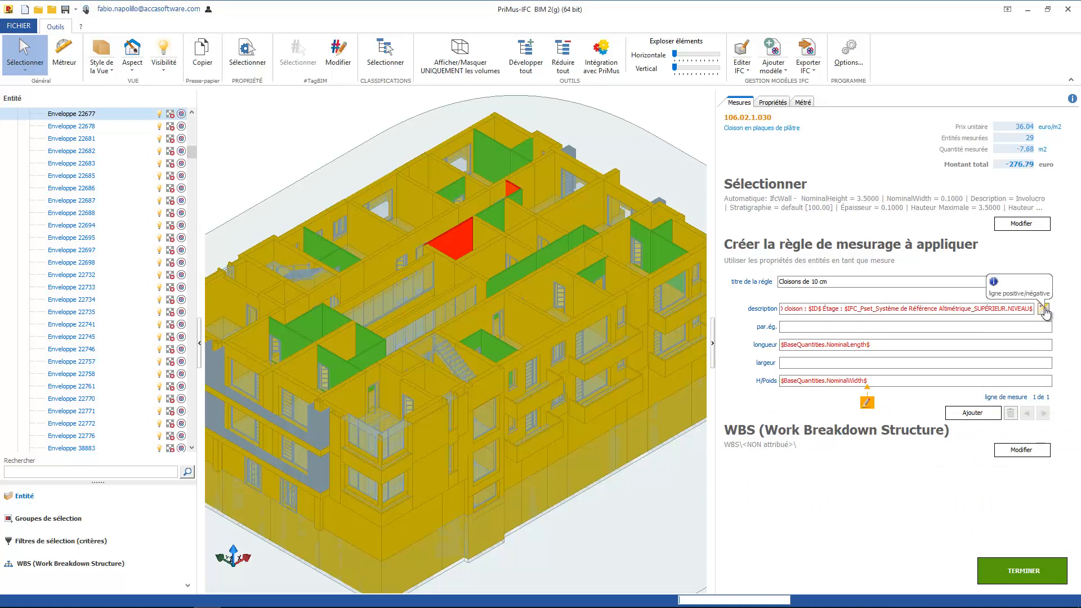
left_click(1044, 310)
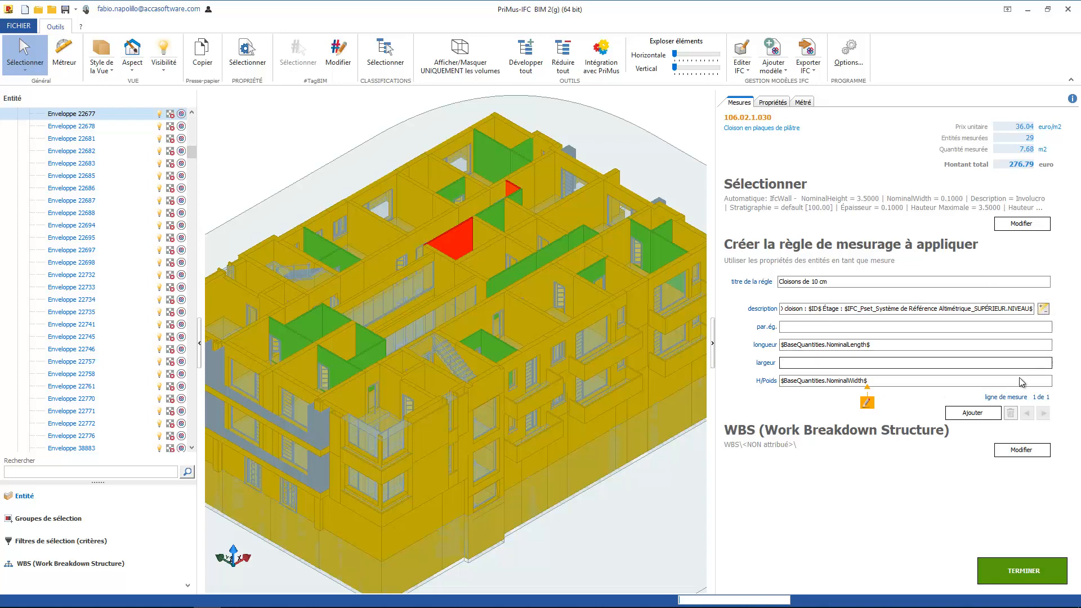
left_click(975, 418)
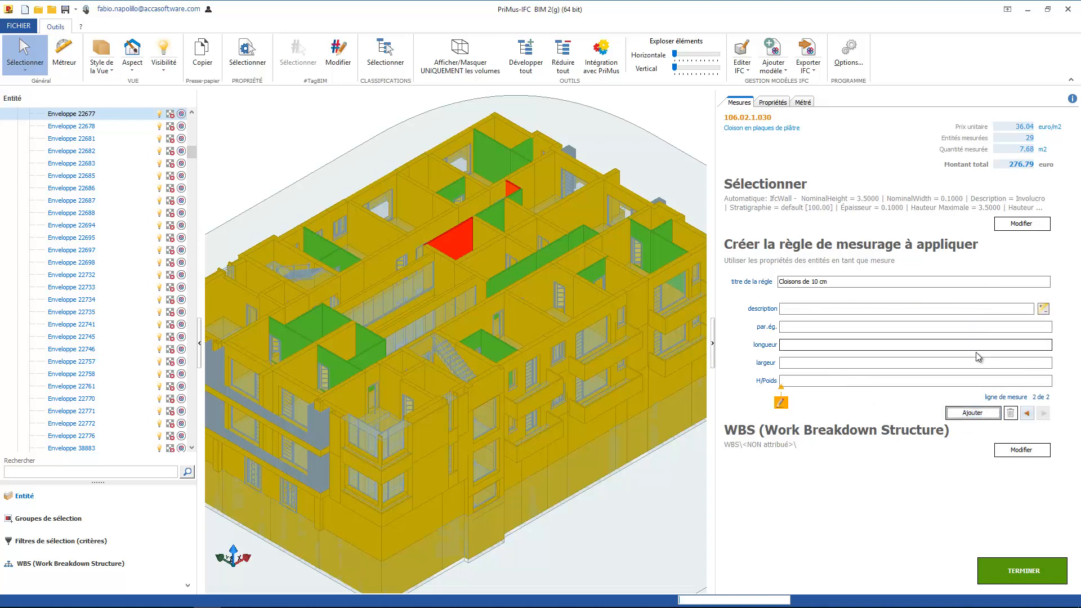
left_click(1027, 413)
left_click(1045, 416)
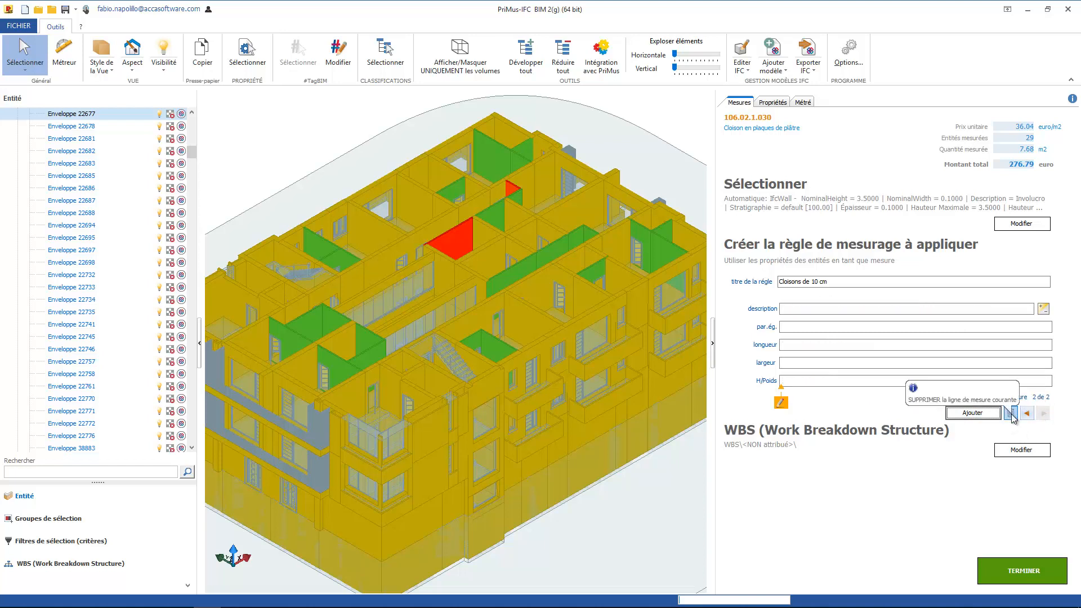
left_click(1011, 413)
left_click(549, 346)
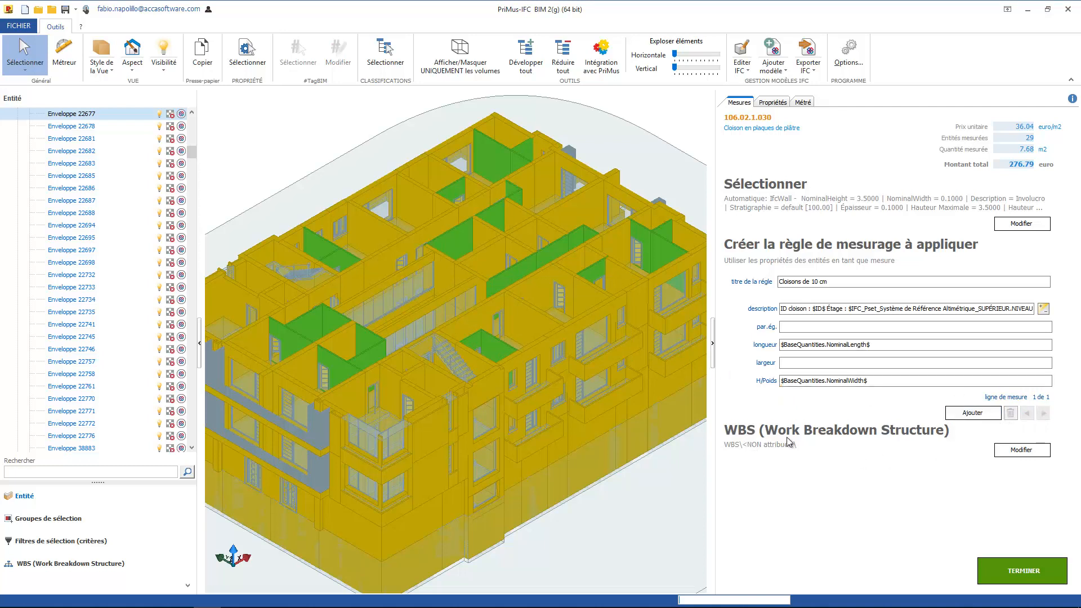
Open the rule's WBS assignment and copy the WBS structure containing Bâtiment résidentiel from the price list document into the project
left_click(1020, 451)
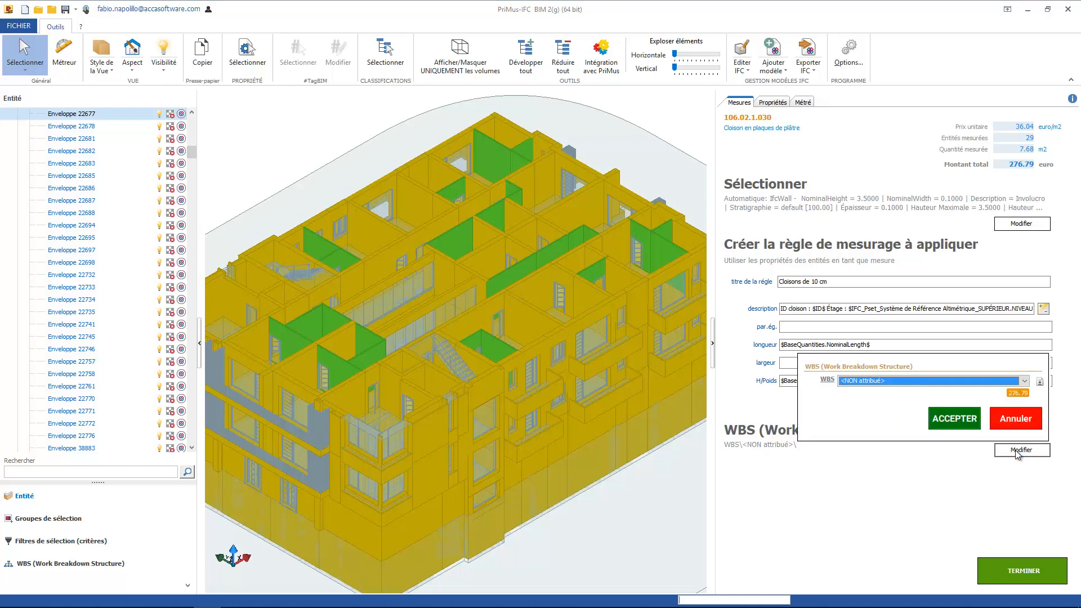
left_click(1024, 381)
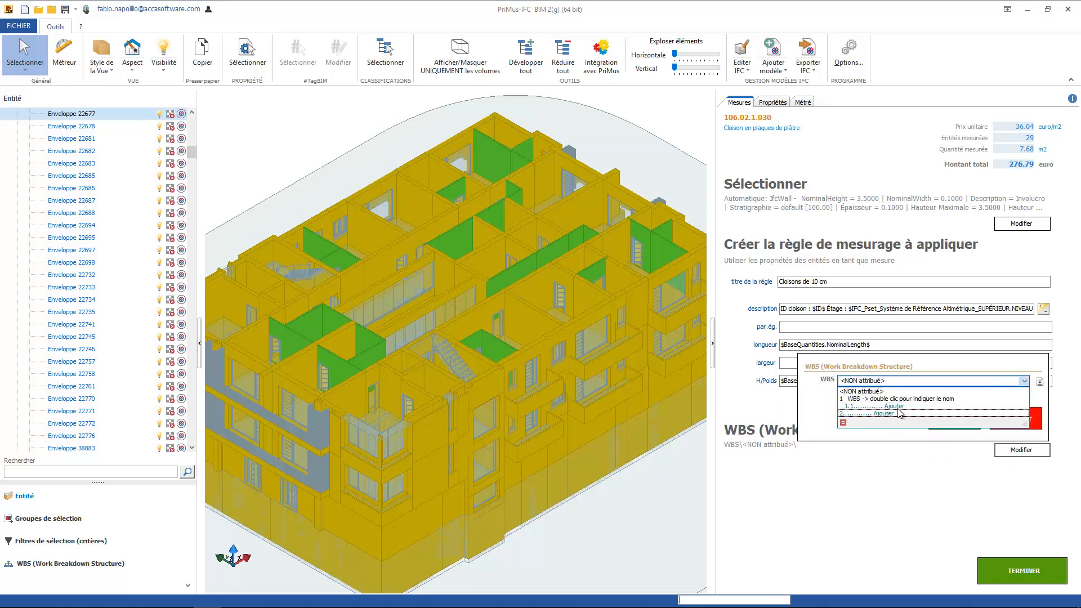
left_click(842, 425)
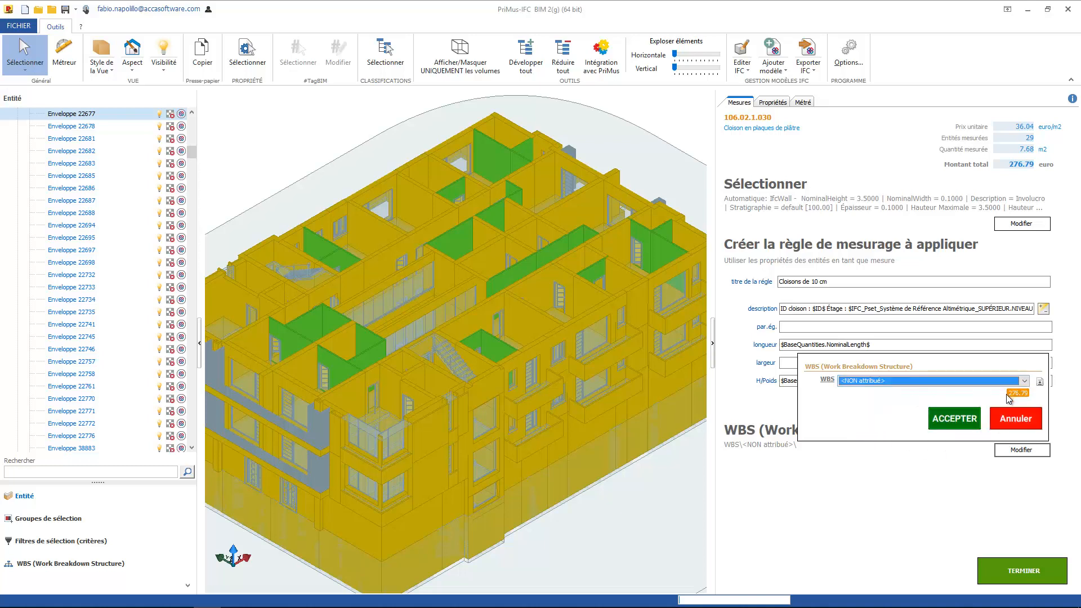
left_click(1039, 381)
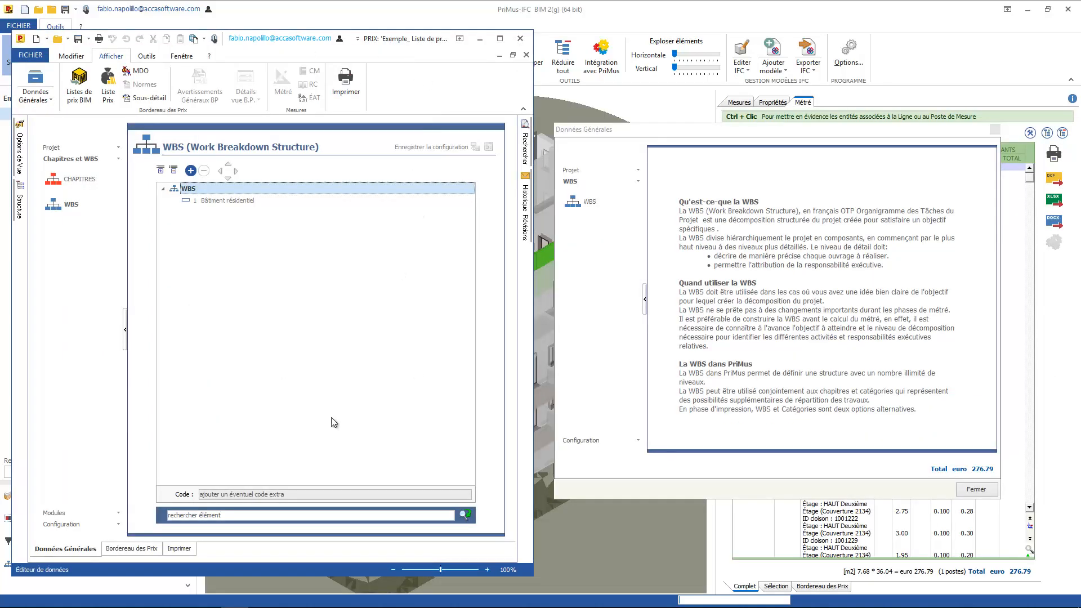
left_click_drag(80, 209, 596, 209)
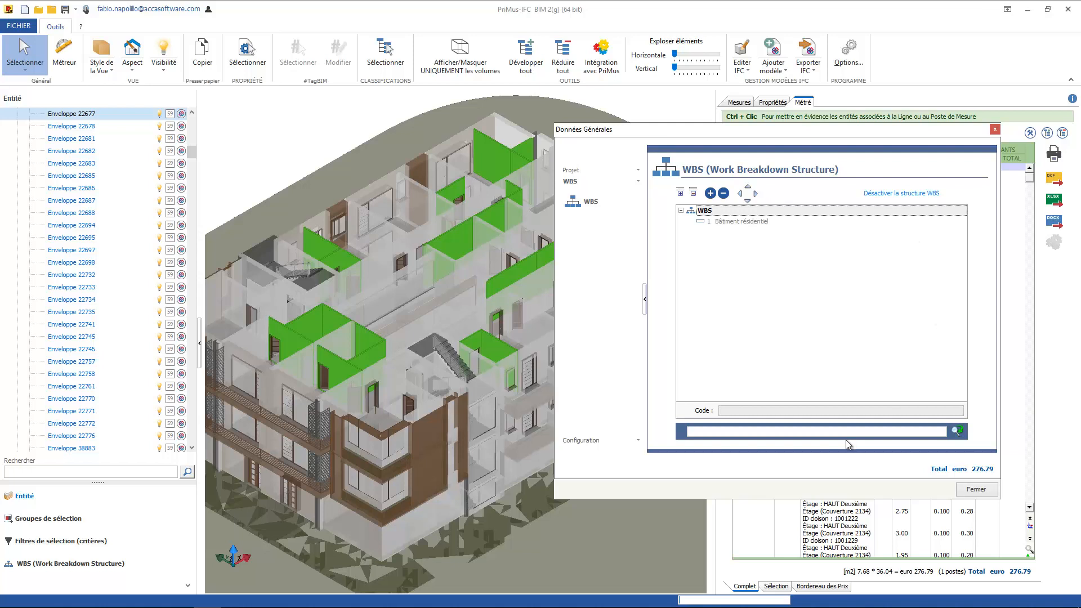
left_click(976, 489)
Assign the rule to the WBS item "1 Bâtiment résidentiel" and finish the measurement
left_click(1022, 450)
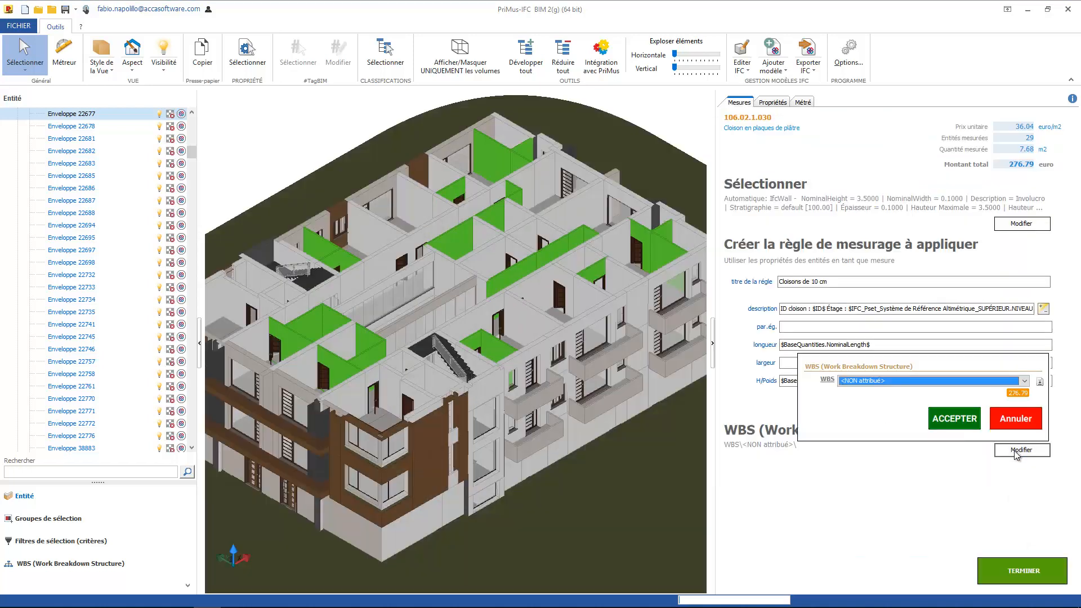
left_click(1016, 382)
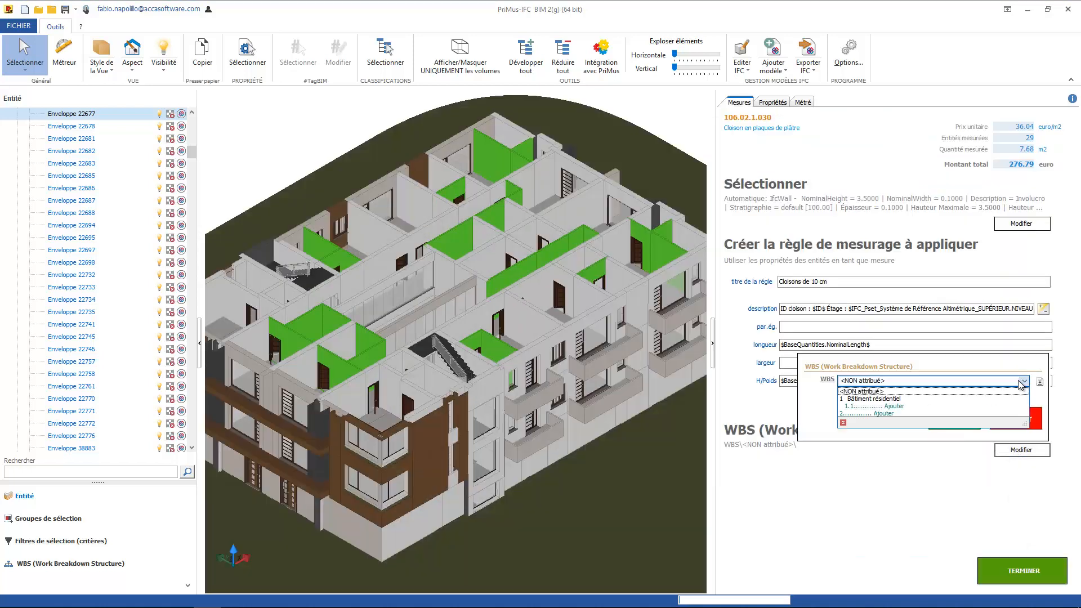
left_click(877, 400)
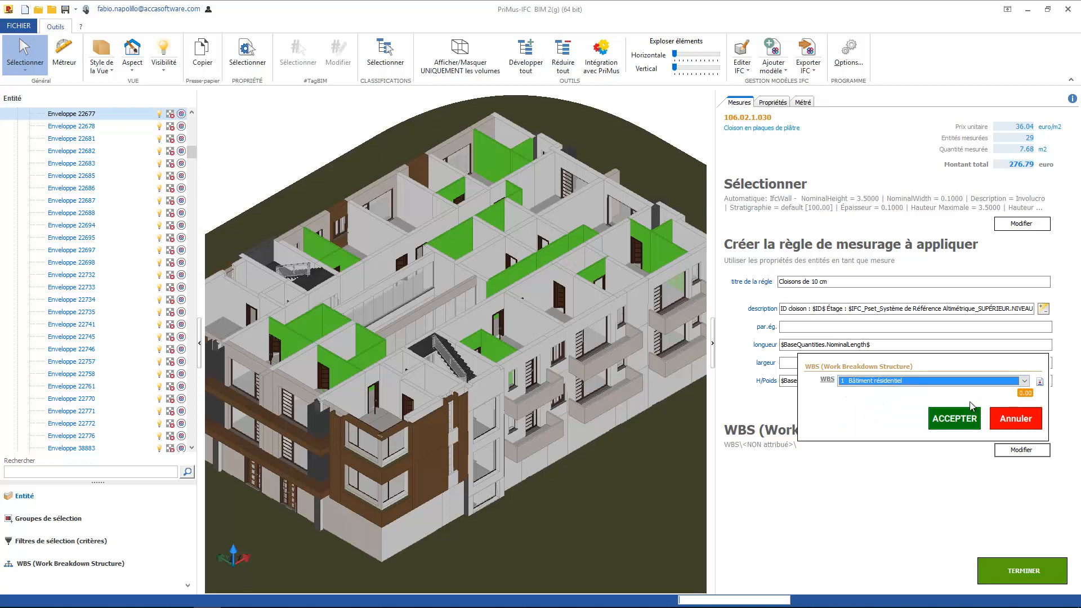
left_click(955, 419)
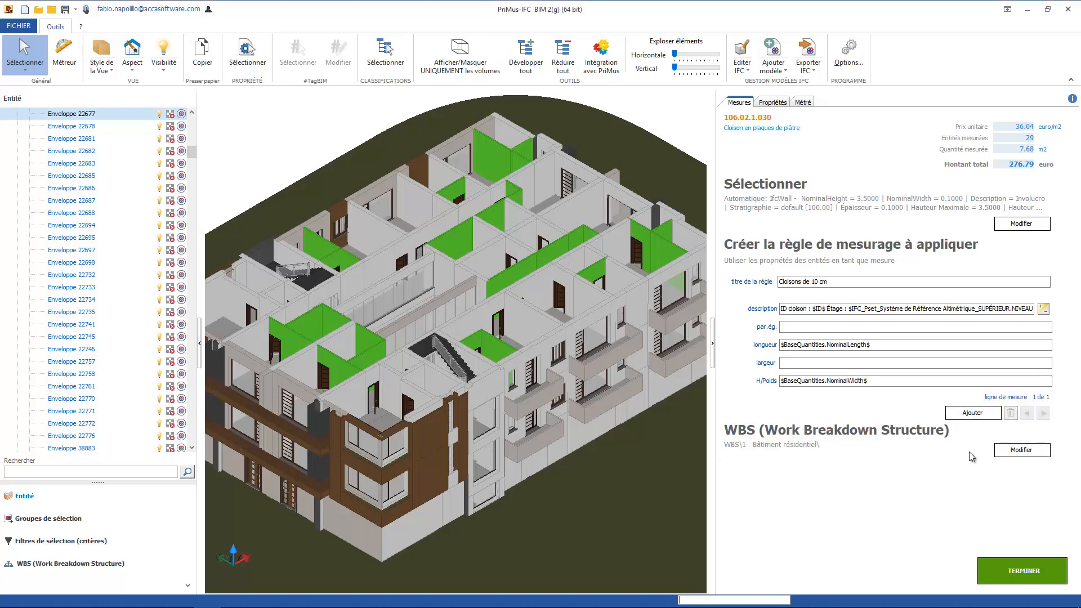
left_click(1022, 568)
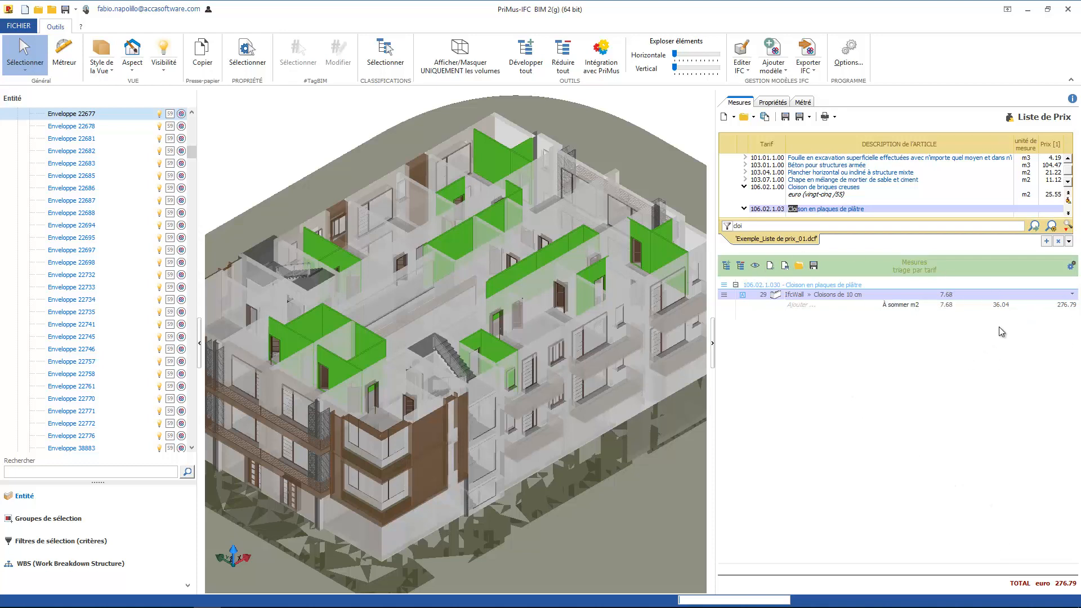
Expand the "Cloisons de 10 cm" measurement and examine its individual walls by highlighting them one by one in the model
left_click(1072, 294)
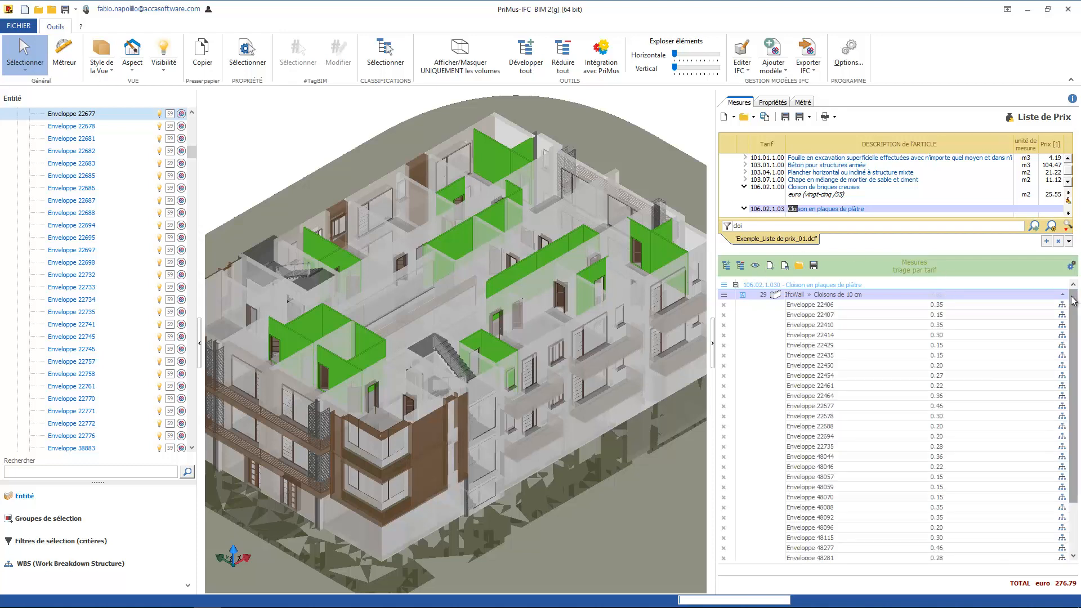
left_click(804, 307)
left_click(821, 336)
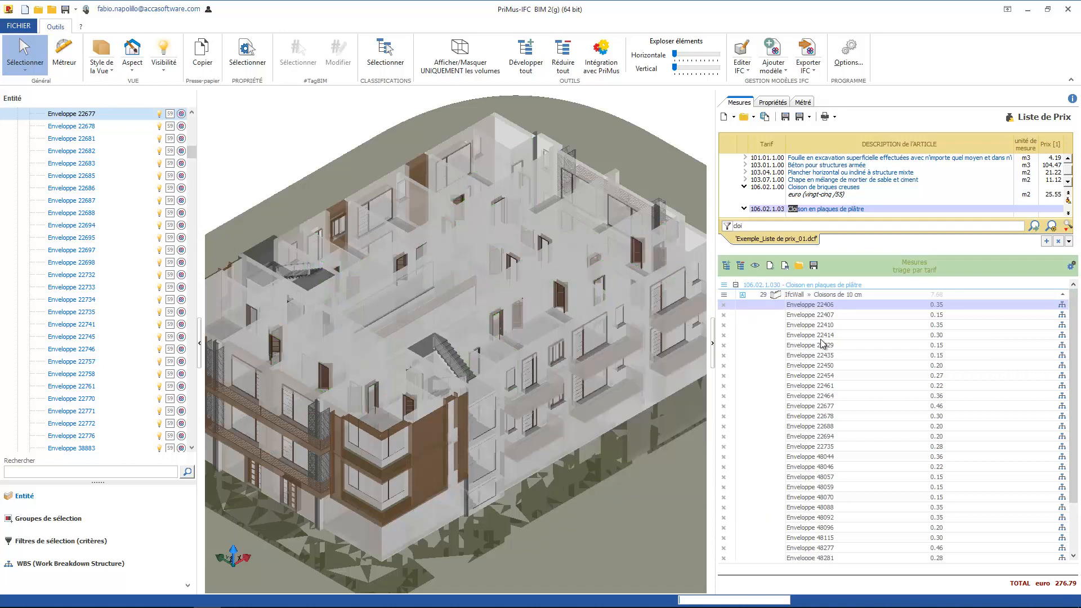
left_click(824, 376)
left_click(822, 406)
left_click(820, 426)
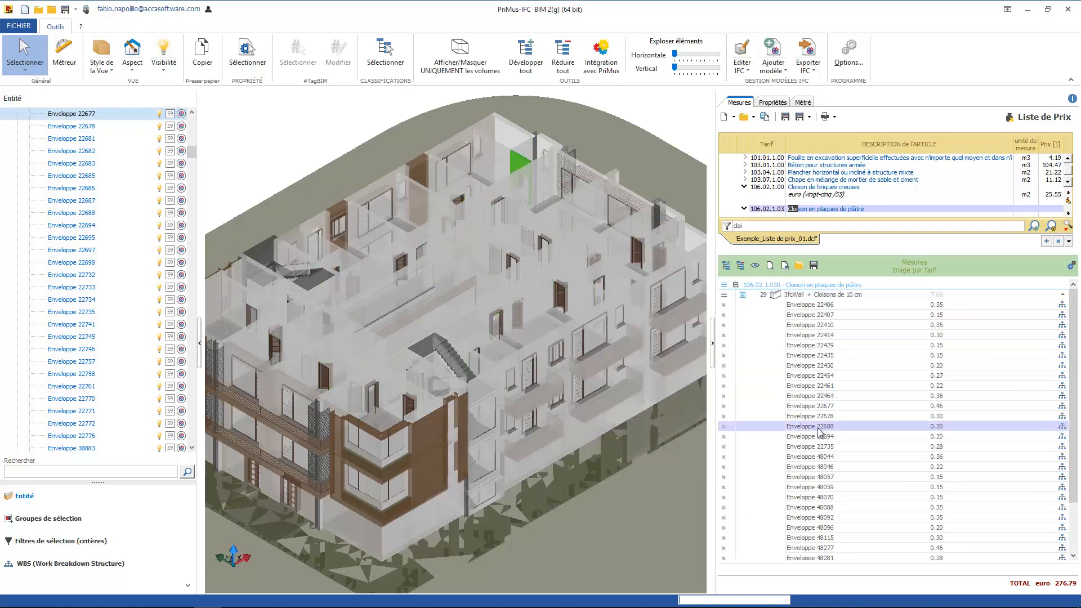
key("Up")
key("Up")
key("Up")
key("Up")
key("Up")
key("Up")
key("Up")
key("Up")
key("Up")
key("Up")
key("Up")
key("Up")
key("Up")
key("Up")
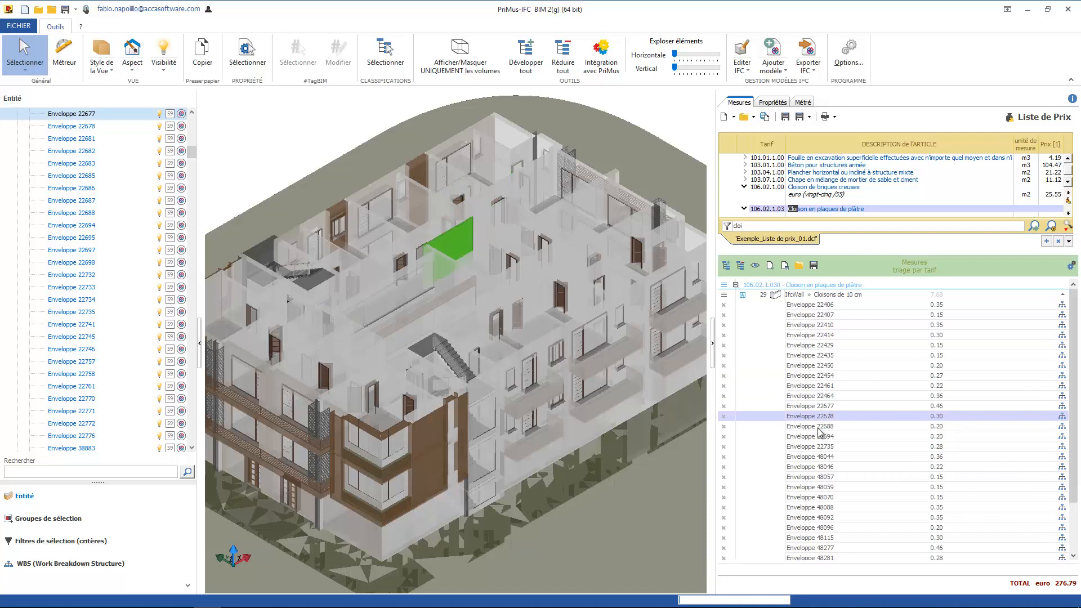
Open the saving of the measurements as a template and cancel it without naming a file
left_click(813, 266)
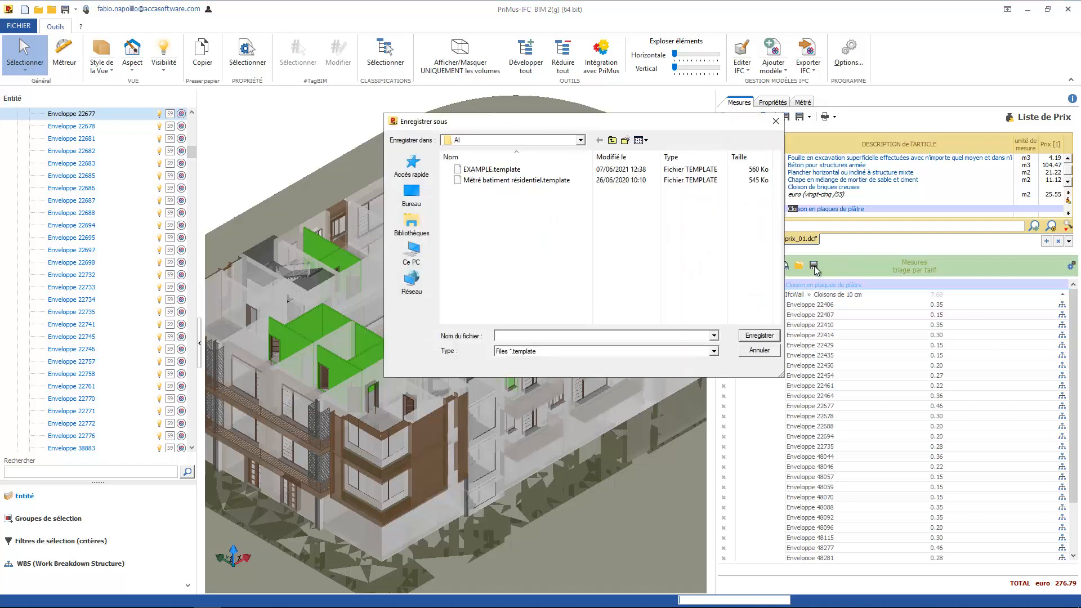
left_click(759, 350)
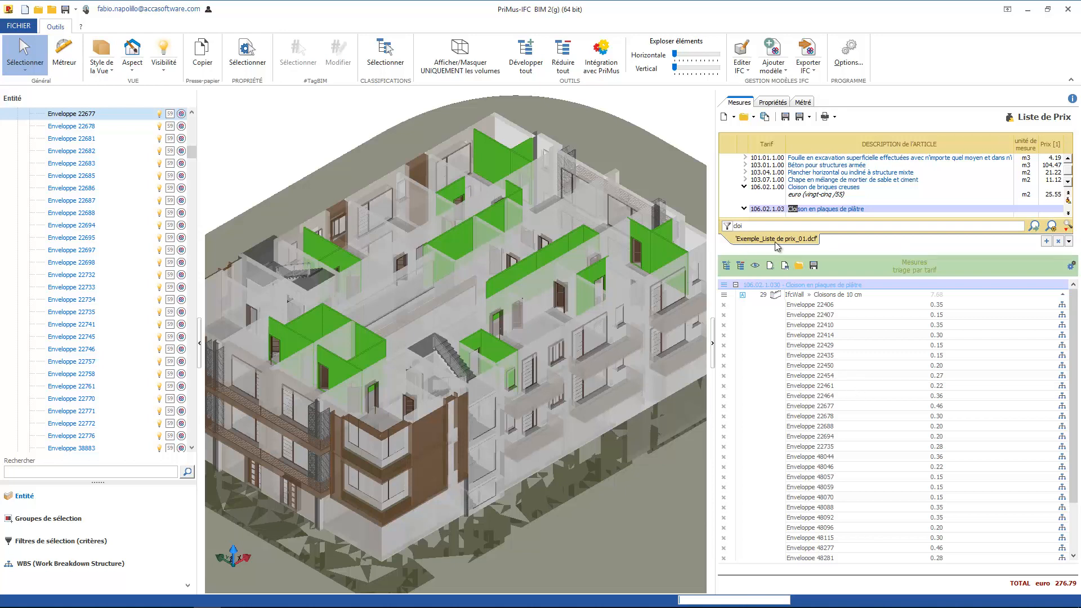
Reassign the "Cloisons de 10 cm" measurement to the price list item "Cloison de briques creuses"
left_click(799, 188)
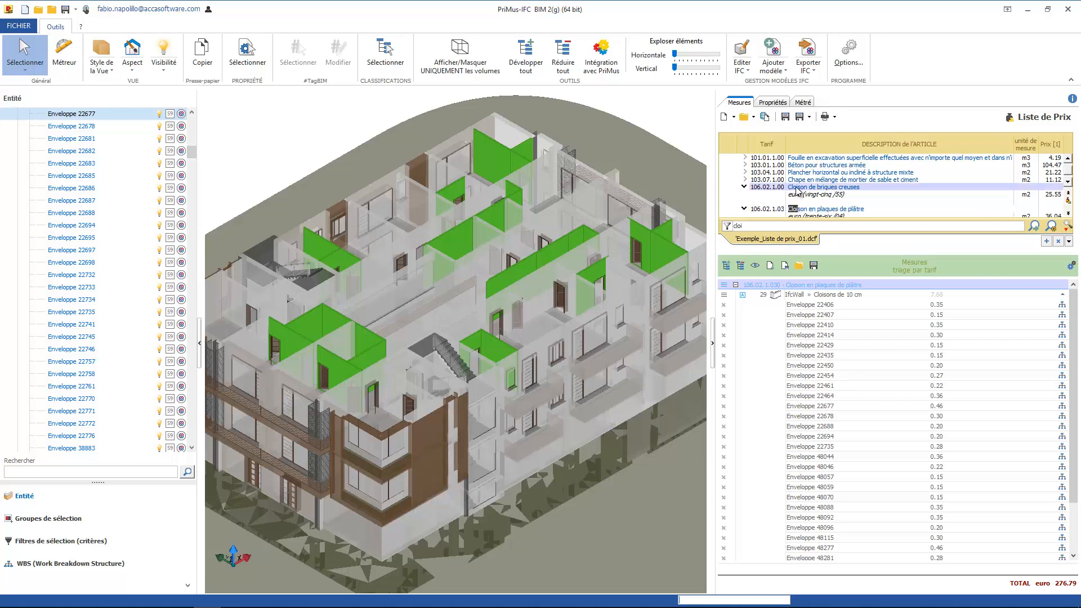
left_click_drag(799, 191, 804, 288)
scroll(964, 371, "down", 2)
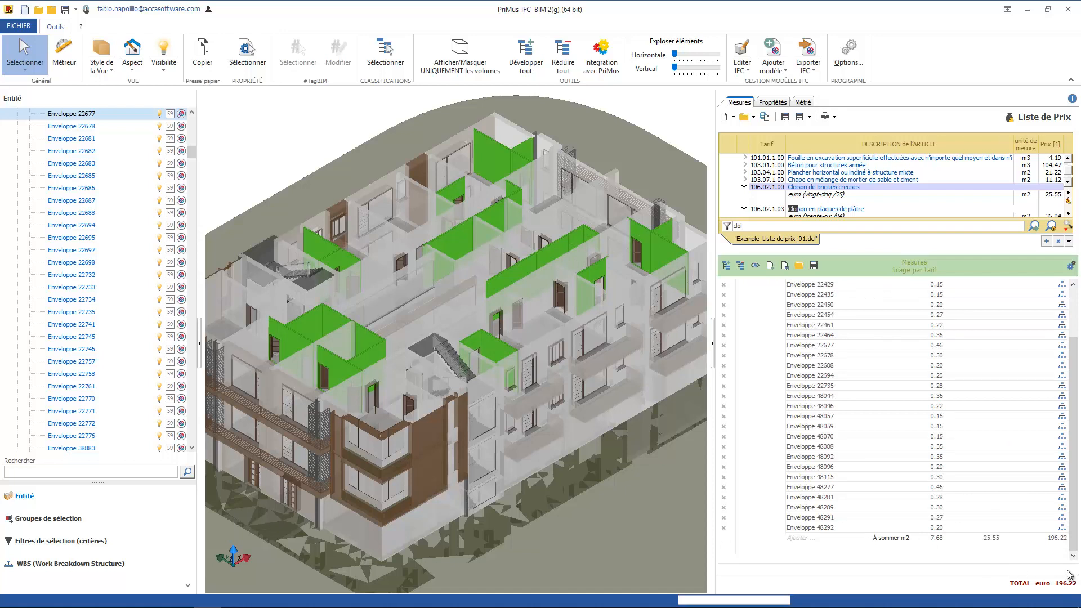
Examine the IFC properties of an upper-floor interior wall, a stairwell window and a ground-floor entrance door
left_click(774, 104)
left_click(680, 110)
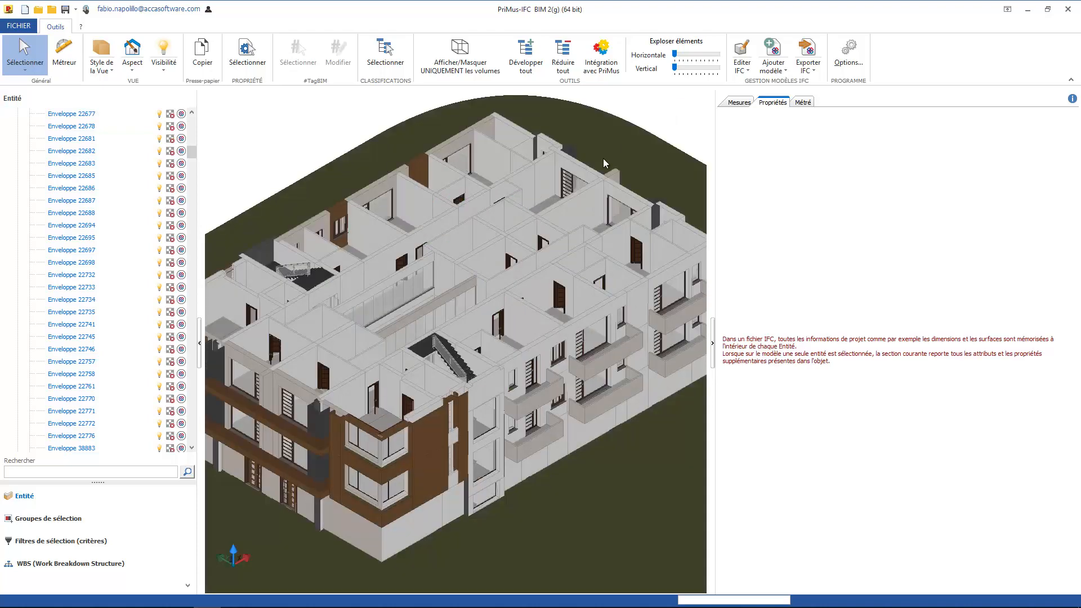
left_click(516, 239)
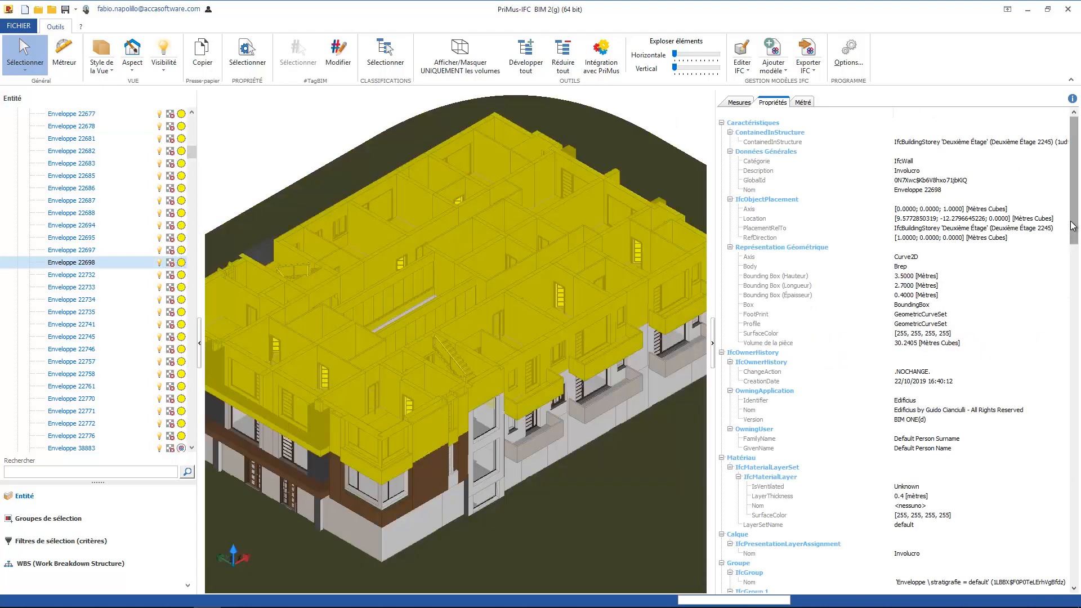
left_click_drag(1074, 232, 1075, 417)
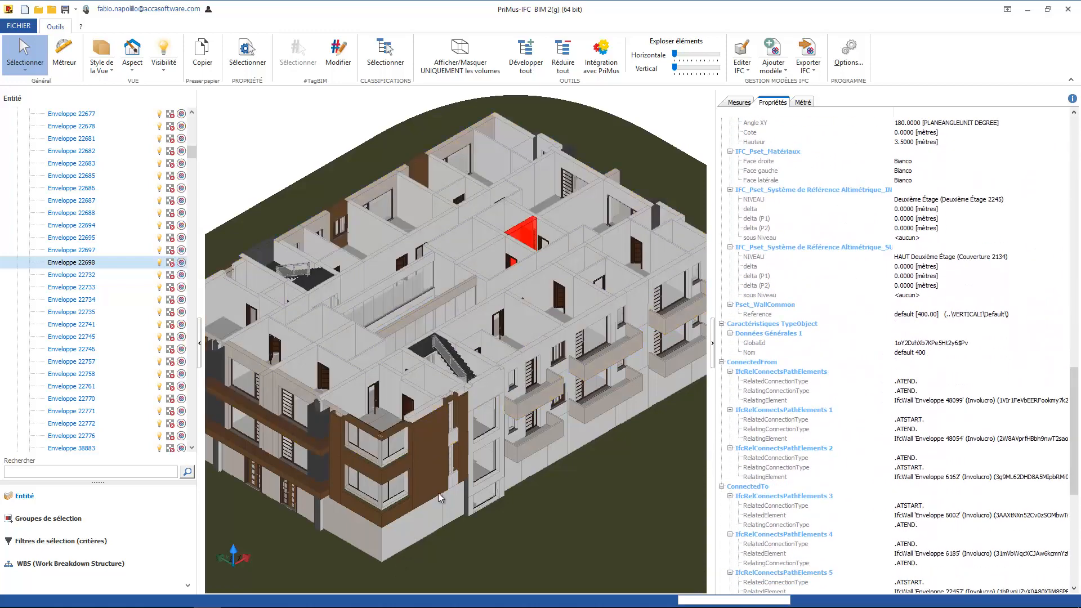
left_click(488, 425)
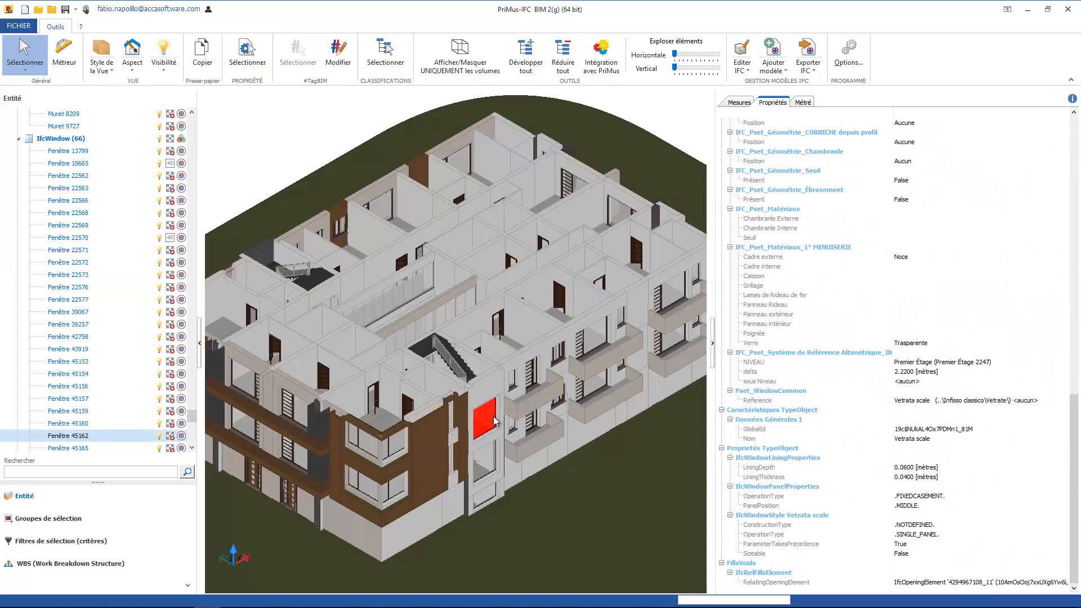
left_click(287, 497)
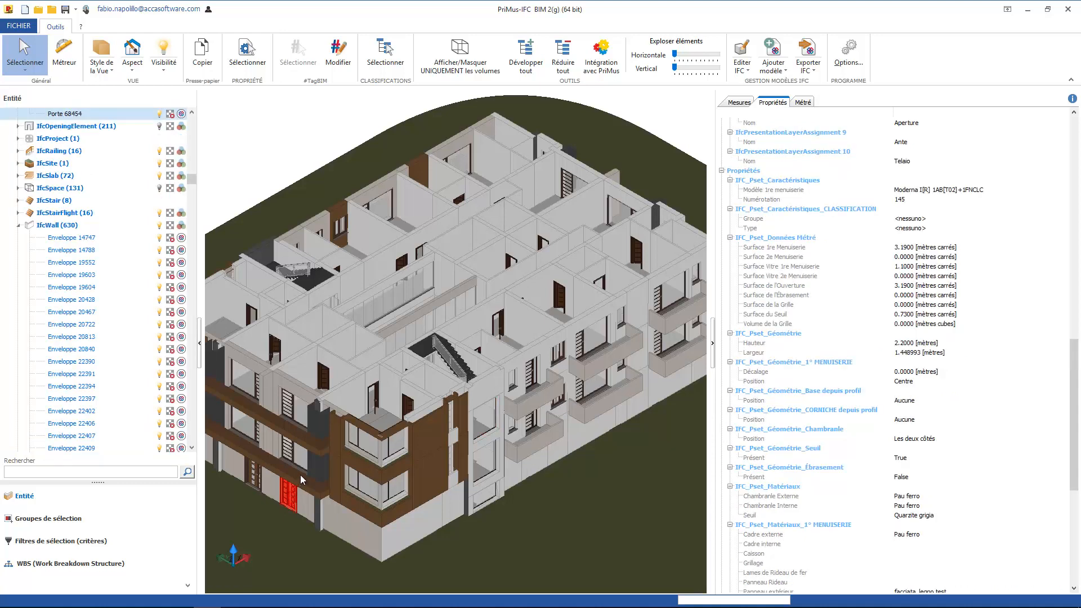
Look over the Métré's general data and its WBS section, then close them
left_click(802, 103)
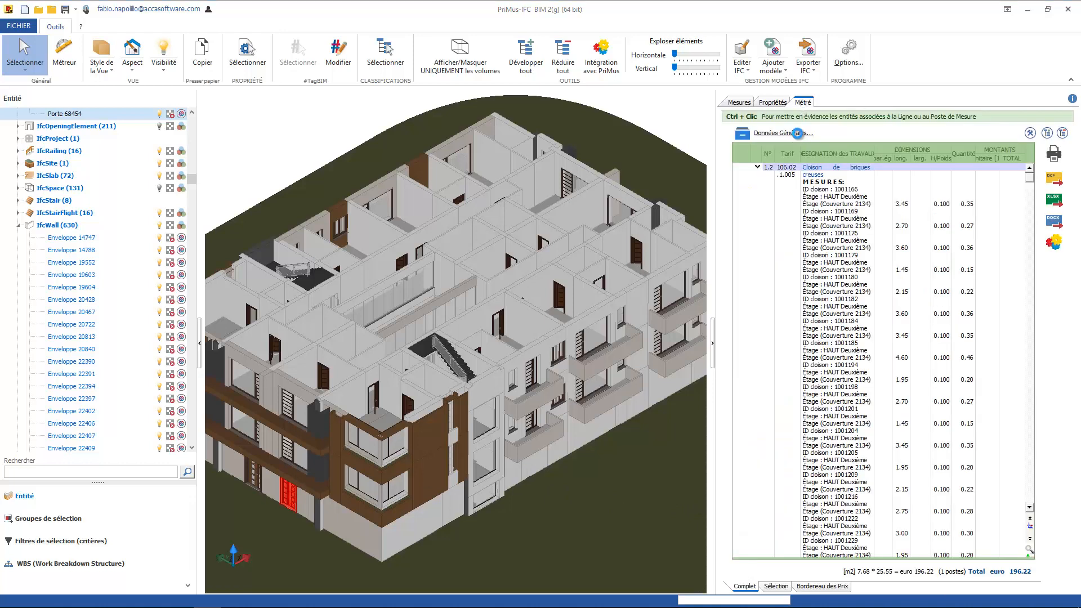
left_click(797, 134)
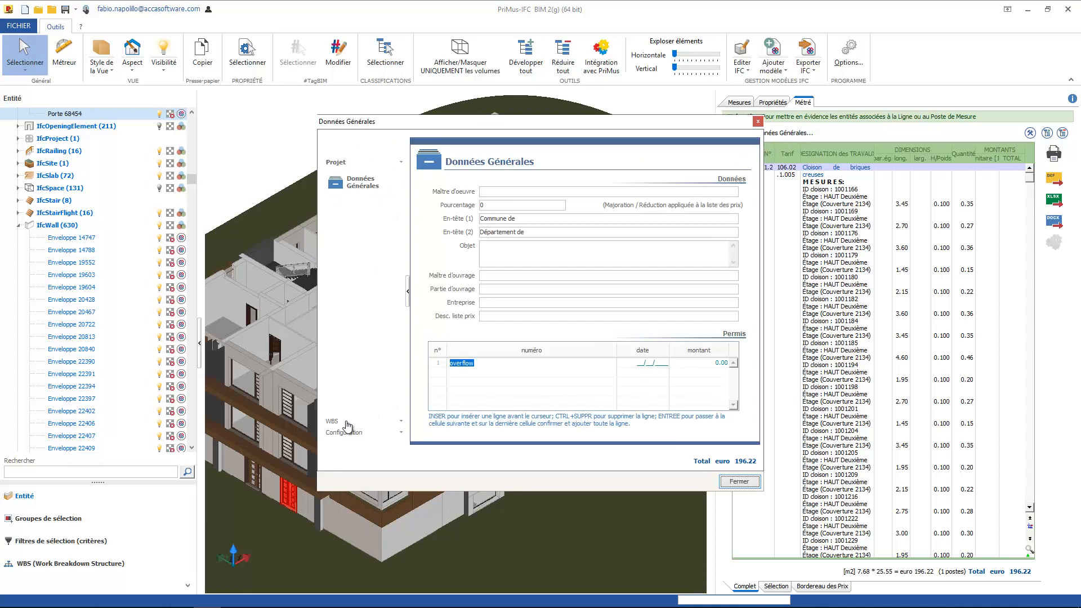
left_click(347, 423)
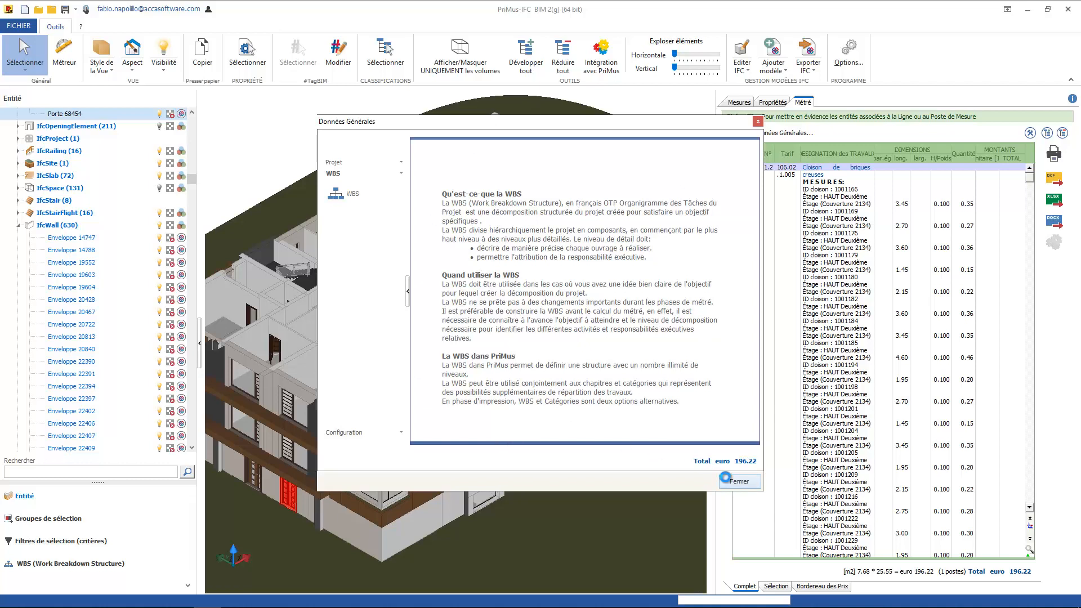
left_click(726, 481)
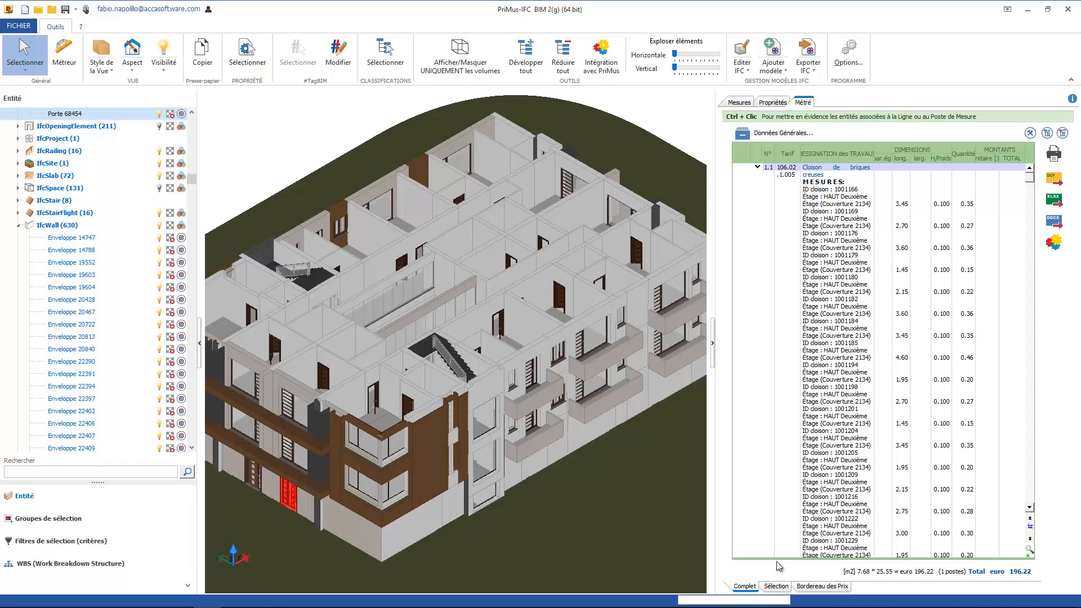
Review the Métré for only a few selected adjoining upper-floor walls, view the price schedule, and return to the complete Métré
left_click(776, 586)
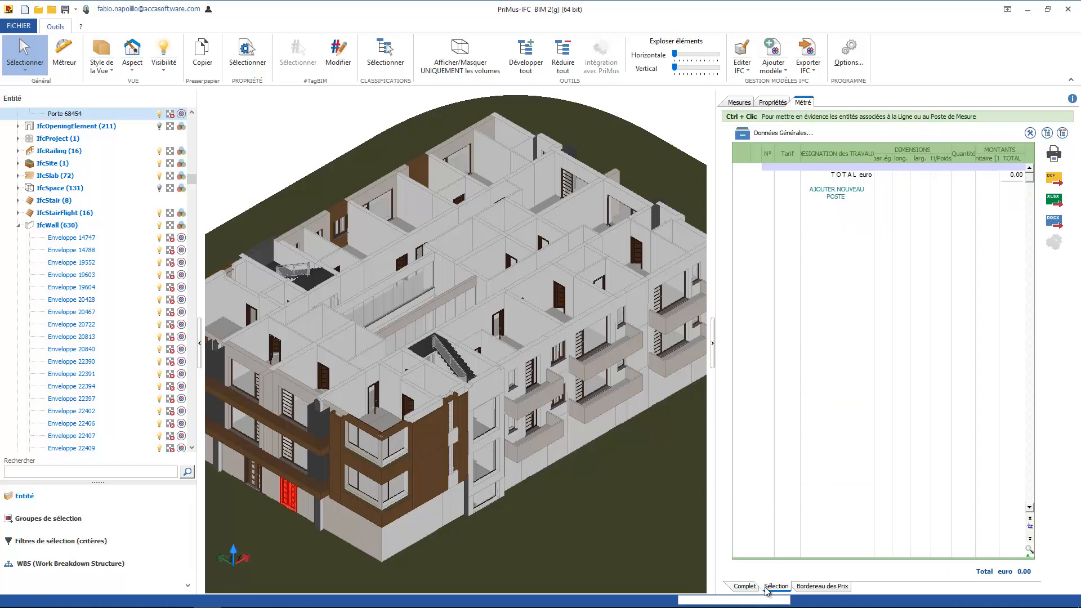
left_click(459, 240)
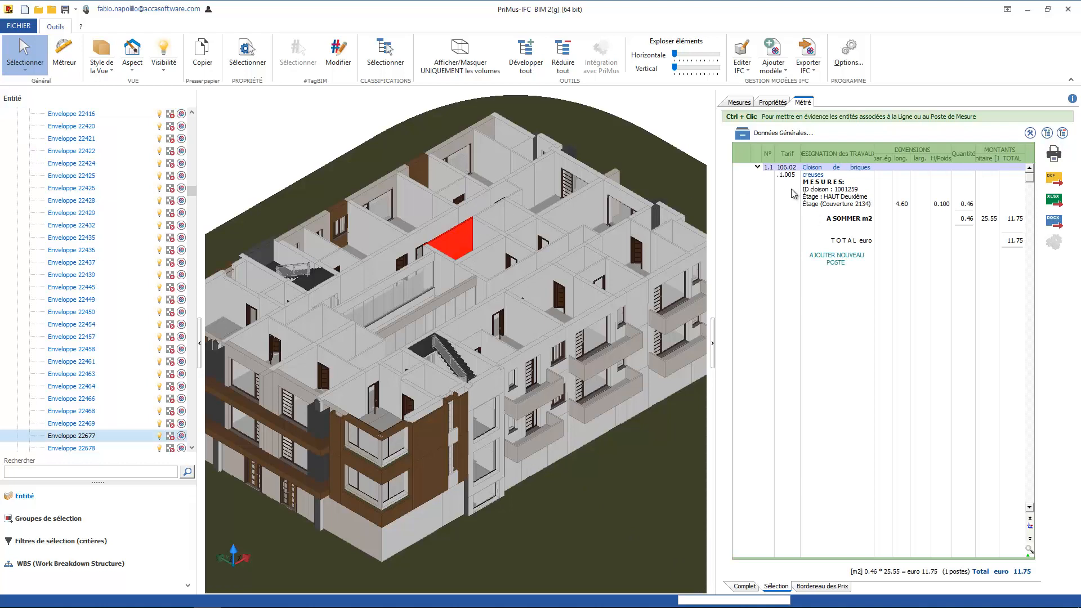
left_click(494, 217, "ctrl")
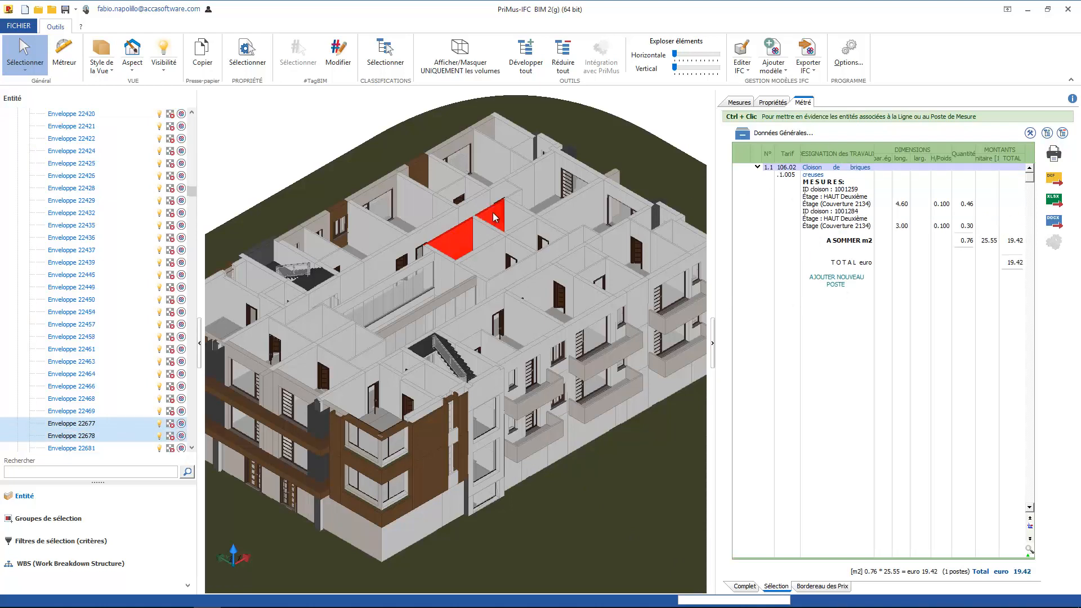
left_click(513, 187, "ctrl")
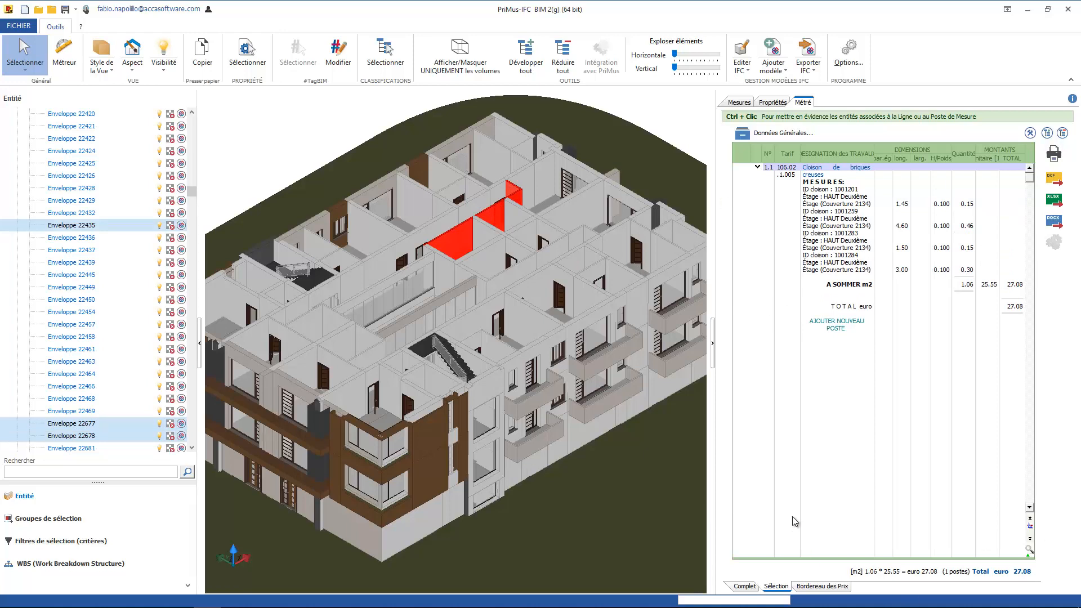
left_click(811, 586)
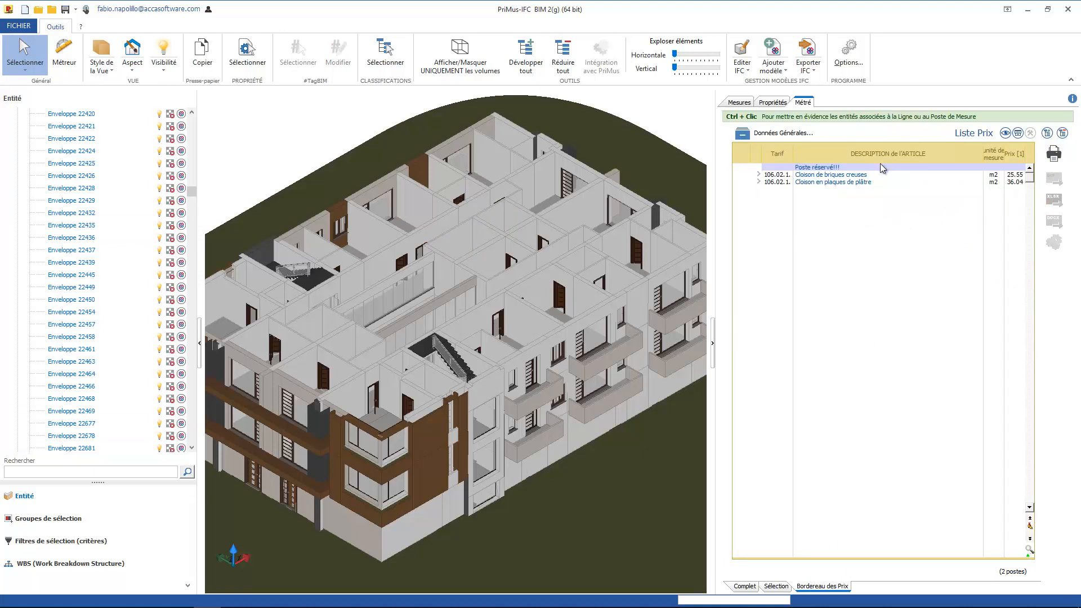
left_click(744, 586)
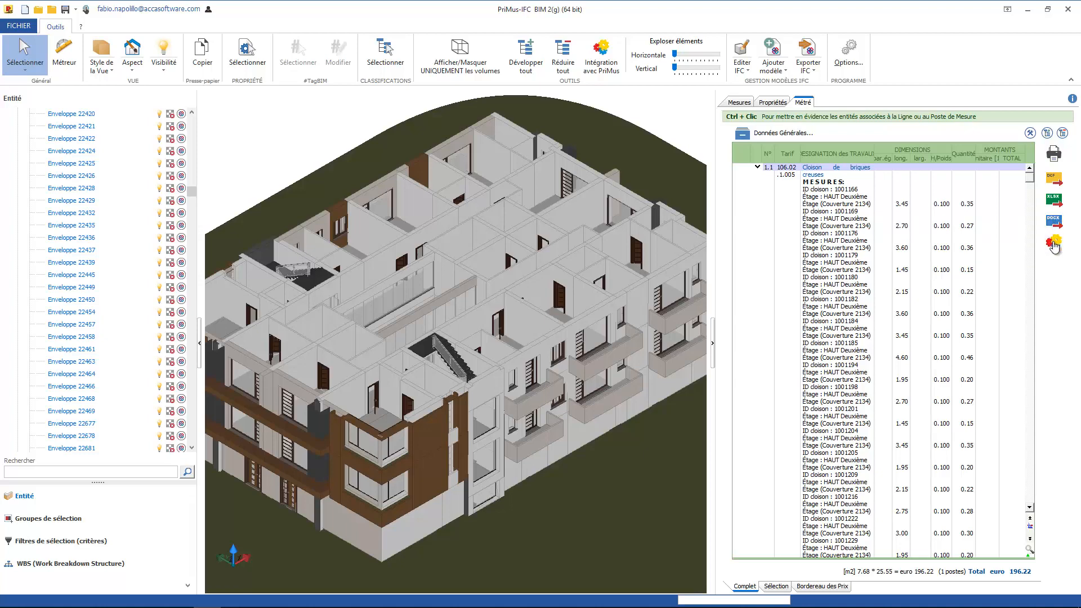
Open the complete Métré in PriMus and collapse all its measurement items
left_click(1053, 243)
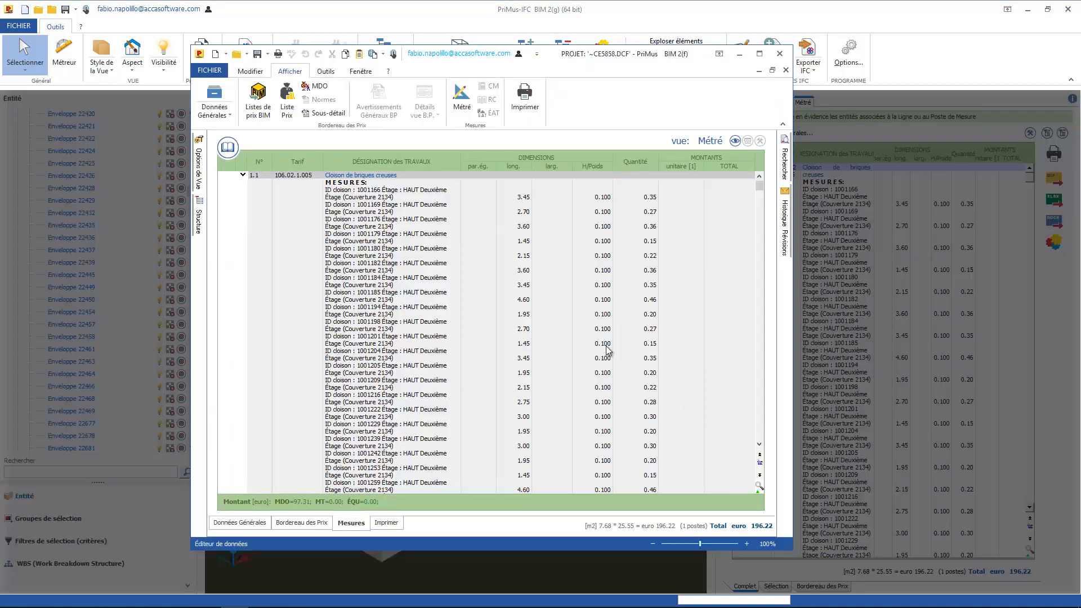
mouse_move(758, 188)
left_mouse_down()
mouse_move(757, 300)
mouse_move(757, 166)
left_mouse_up()
right_click(393, 271)
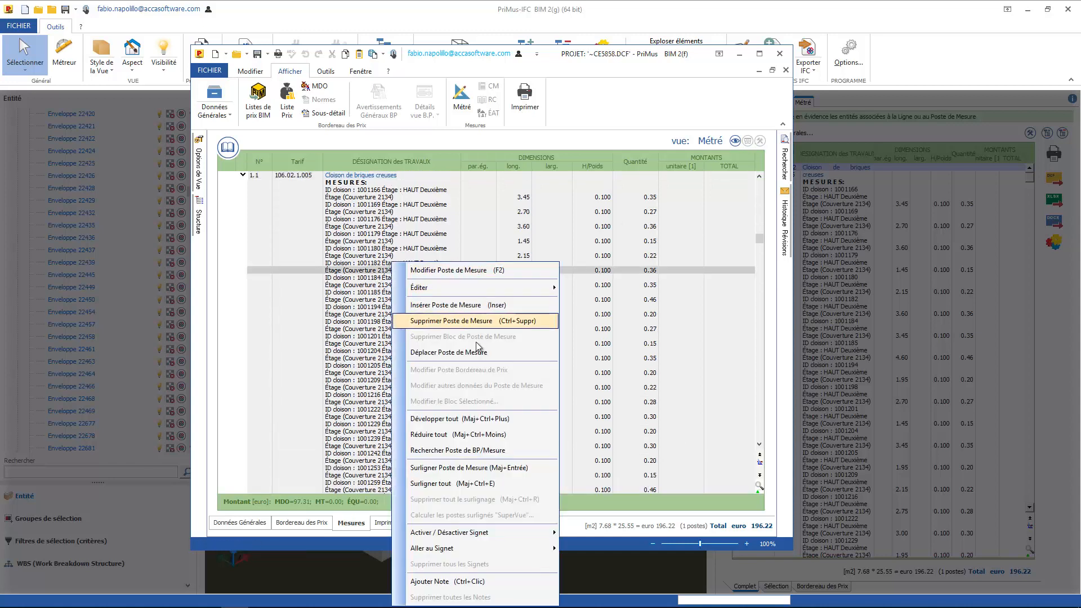
left_click(445, 434)
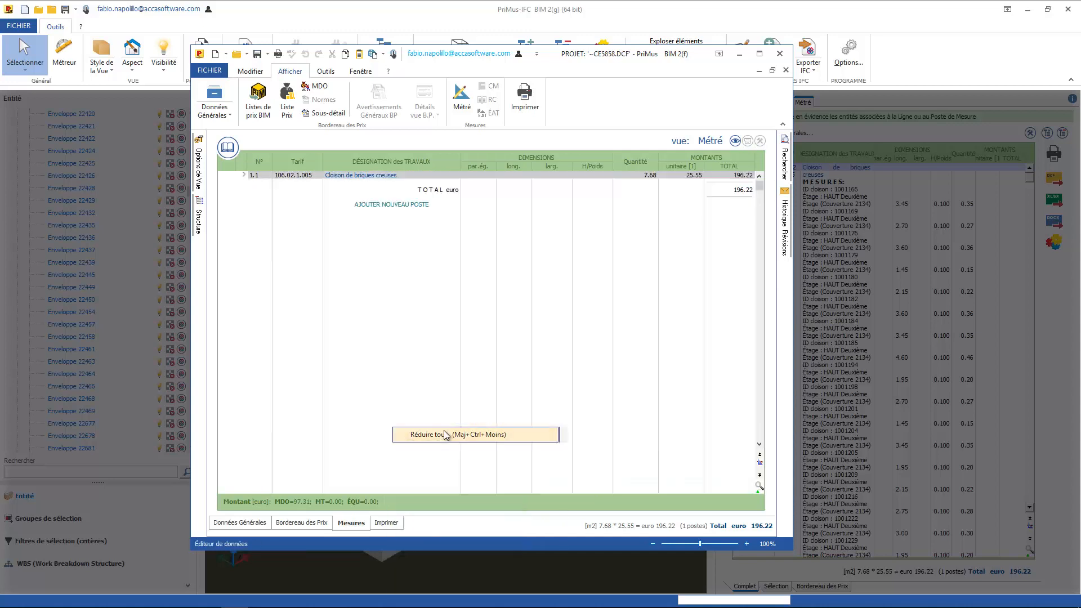
Add a measurement item with a new price item "Mon Poste", unit m3, price 35, leaving its WBS unassigned
double_click(402, 206)
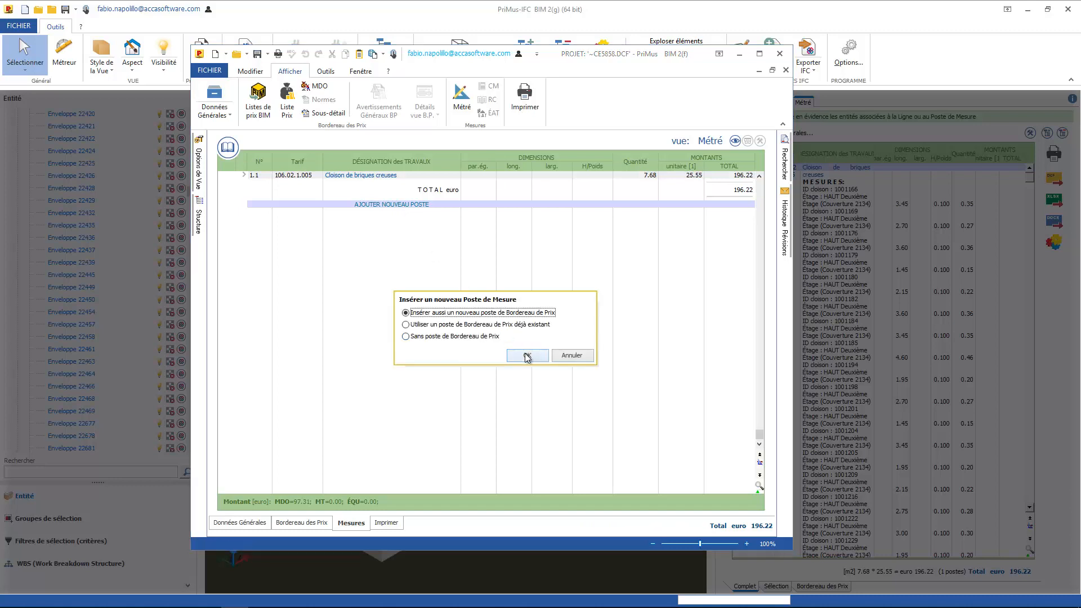
left_click(527, 356)
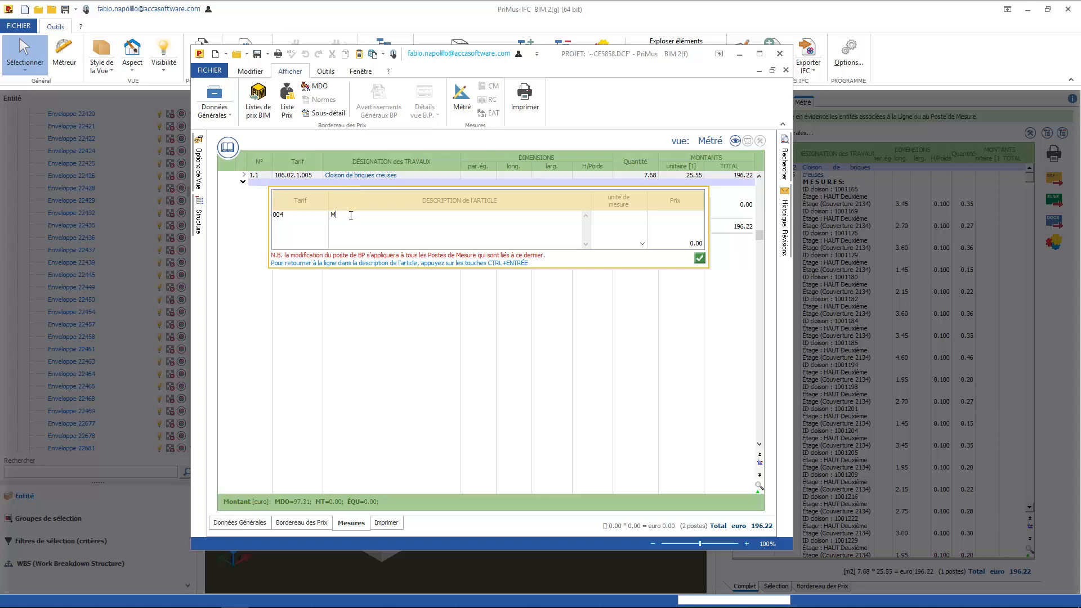
type("on Pl")
type("ste")
type("m3")
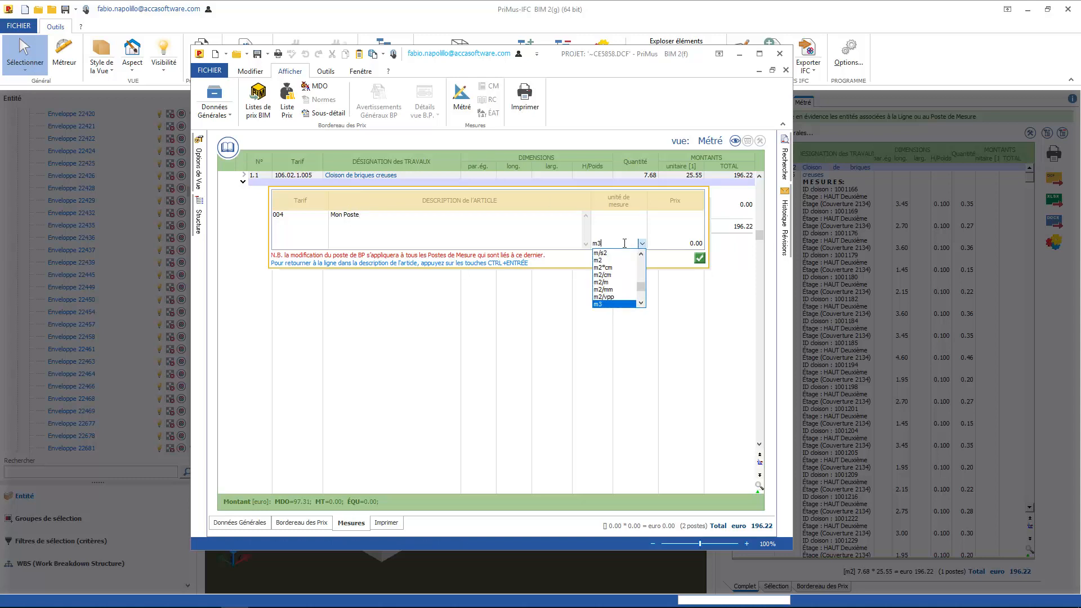
key("Tab")
type("35")
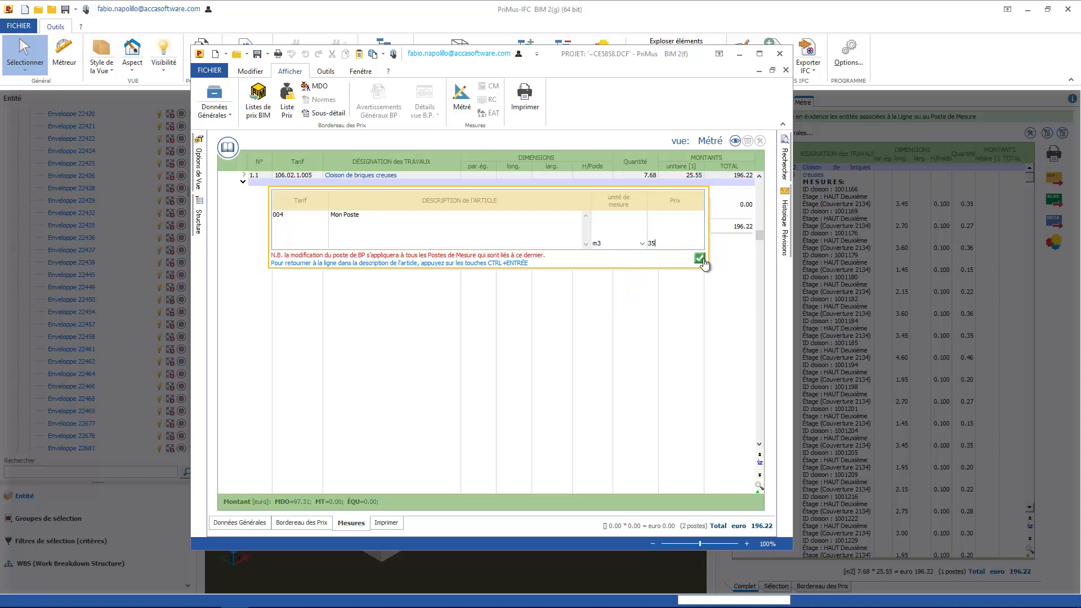
left_click(700, 258)
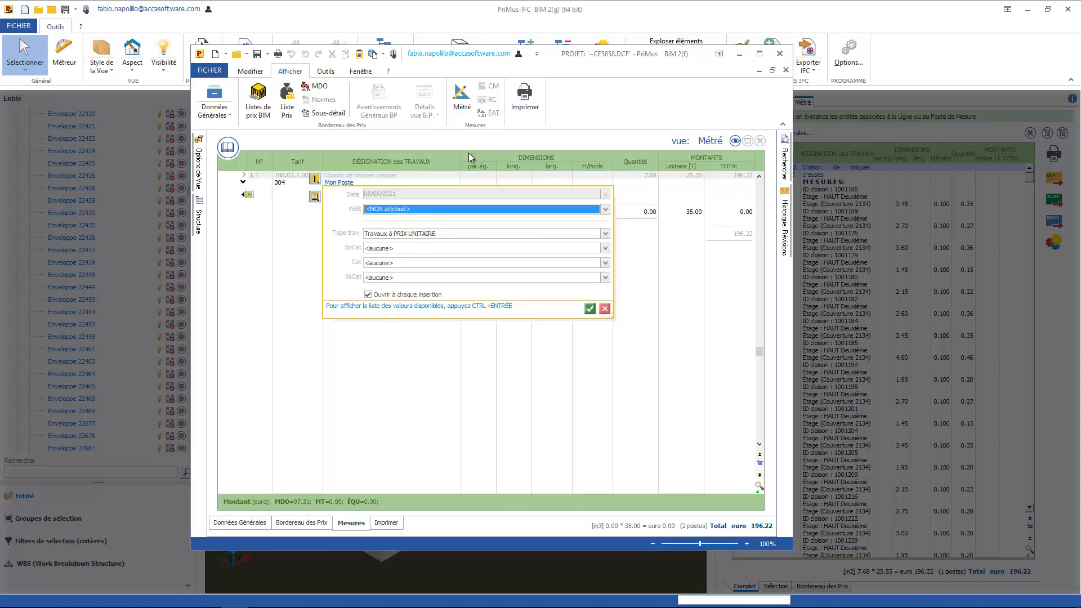
left_click(589, 309)
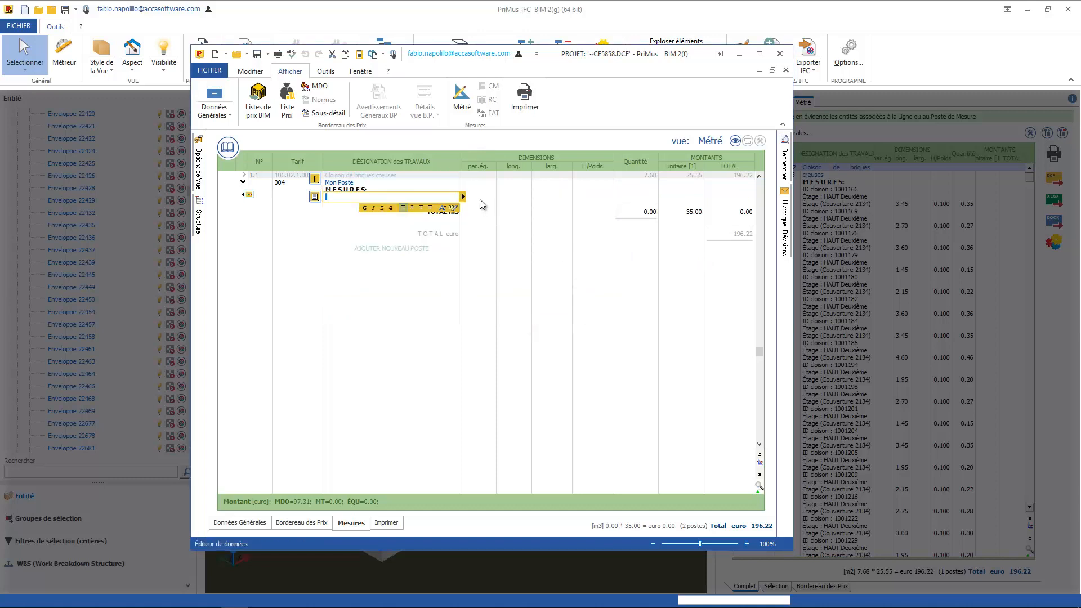
Enter a measurement line for "Mon Poste" with length 10, width 5 and height 14
key("Tab")
key("Tab")
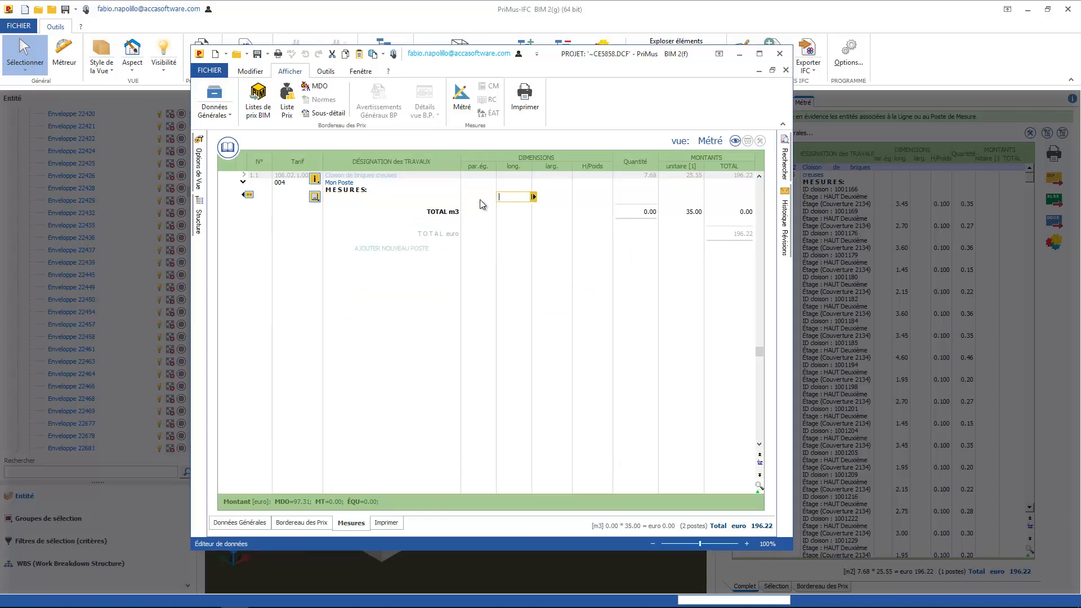
type("10")
key("Tab")
type("5")
key("Tab")
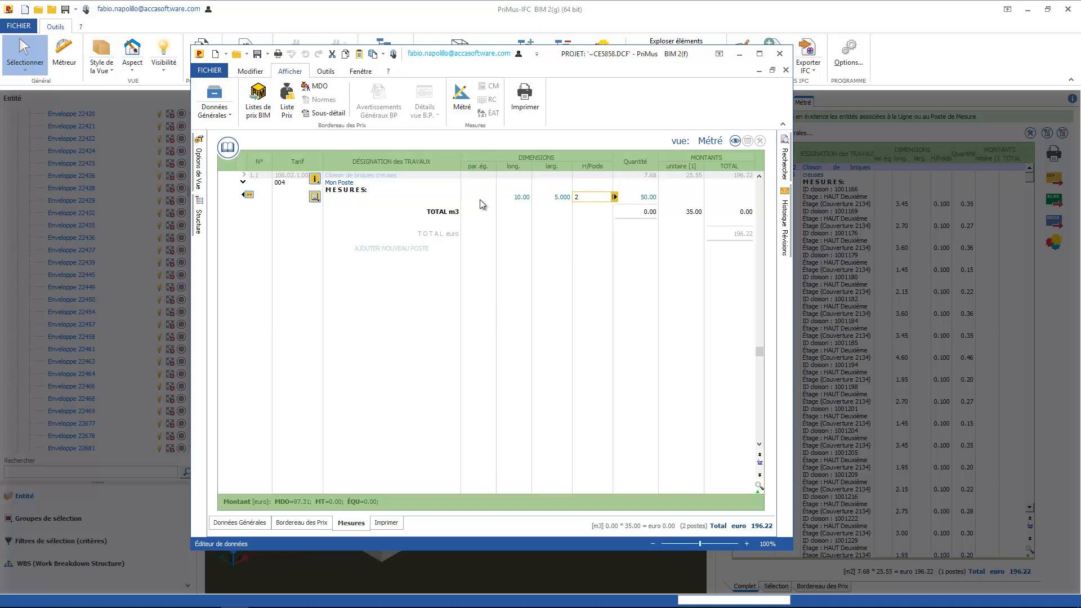
type("14")
key("Return")
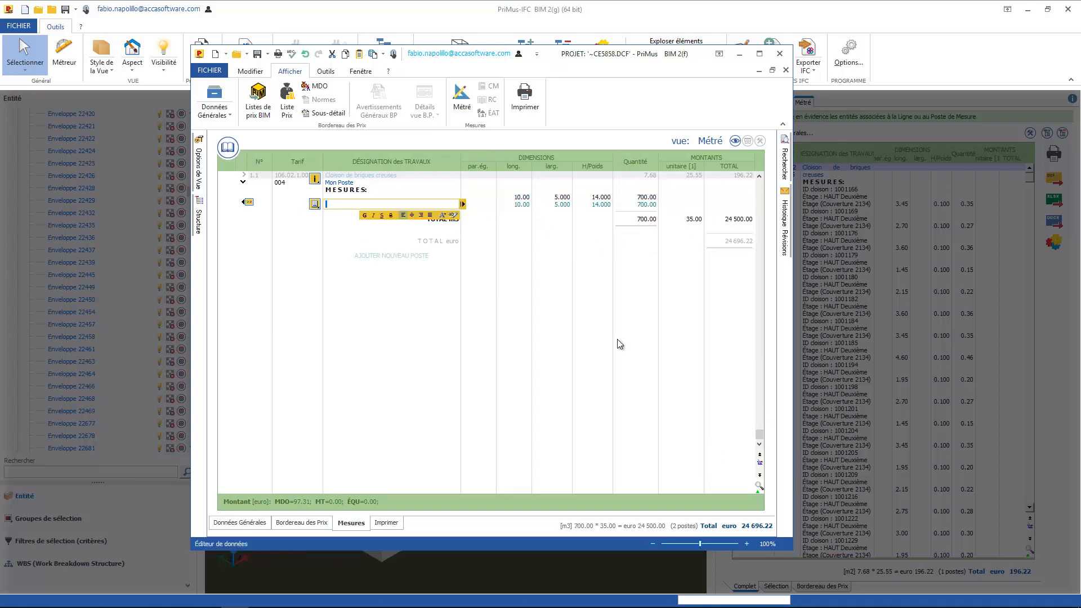
key("Escape")
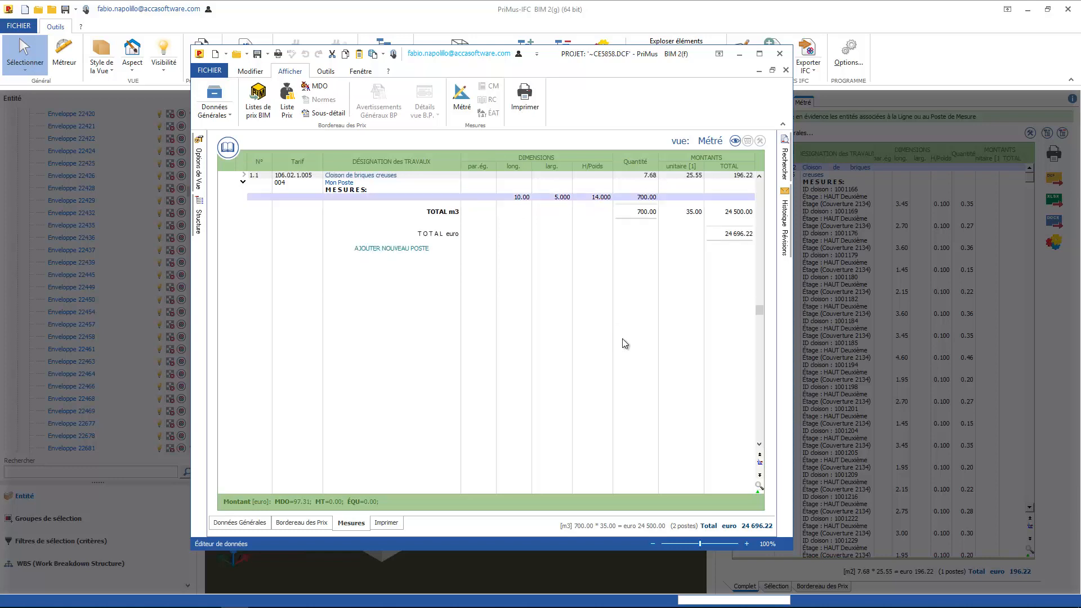
Close PriMus, bring the changes back into PriMus-IFC, and collapse all items of the Métré
left_click(779, 53)
left_click(518, 349)
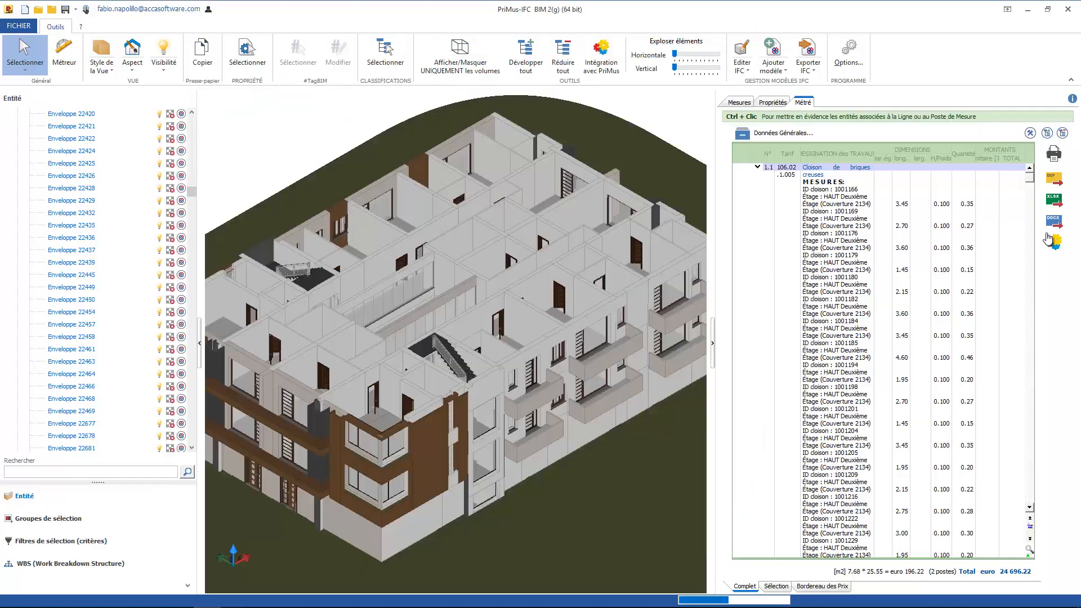
right_click(786, 314)
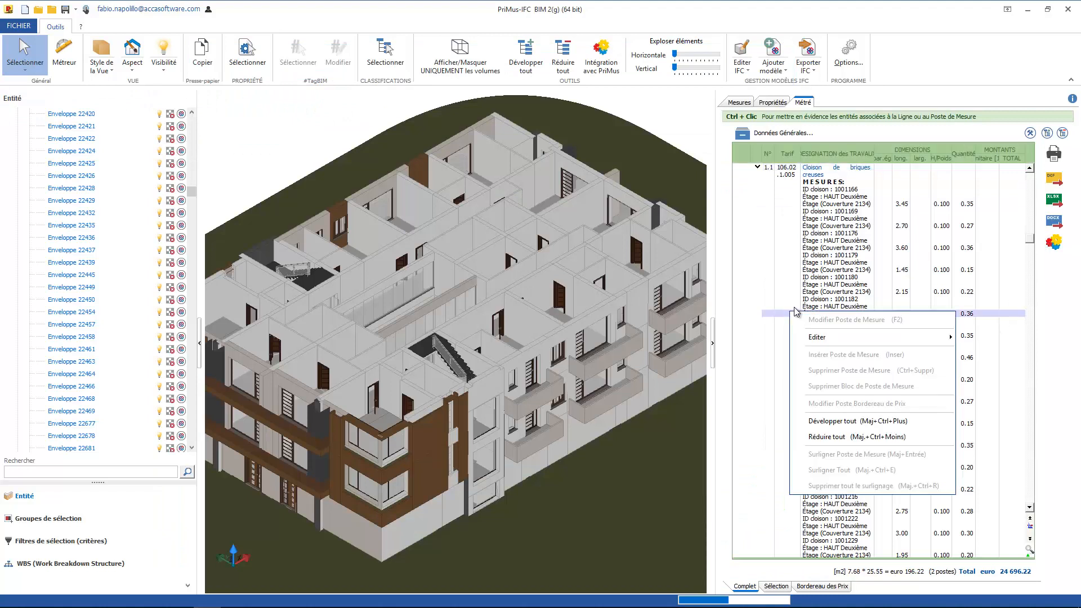
left_click(844, 431)
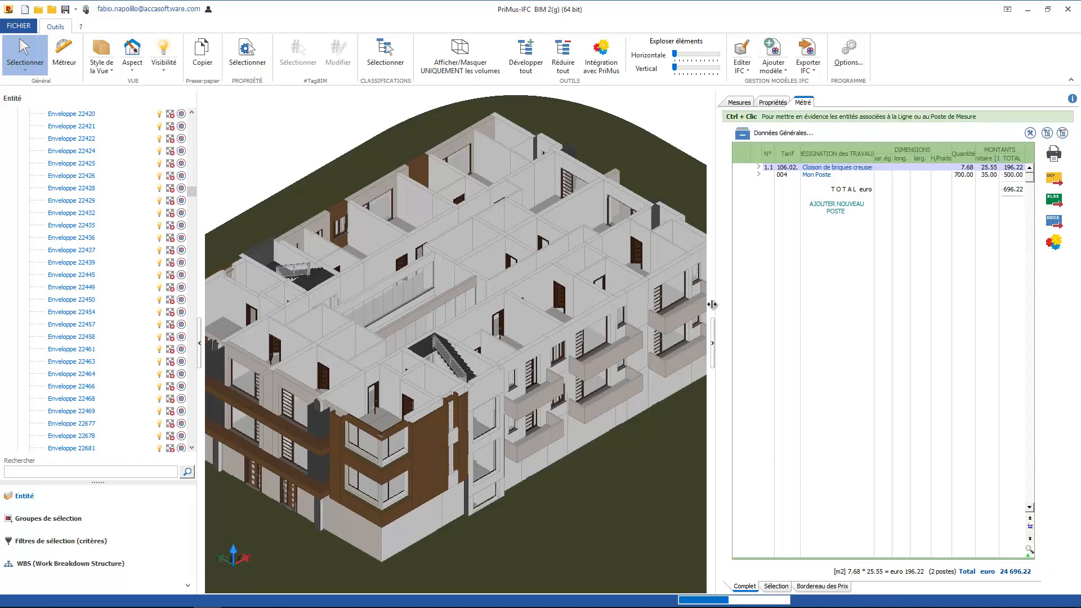
Narrow the Métré area slightly, hide it to enlarge the model view, and show it again
mouse_move(712, 304)
left_mouse_down()
mouse_move(868, 311)
mouse_move(718, 321)
left_mouse_up()
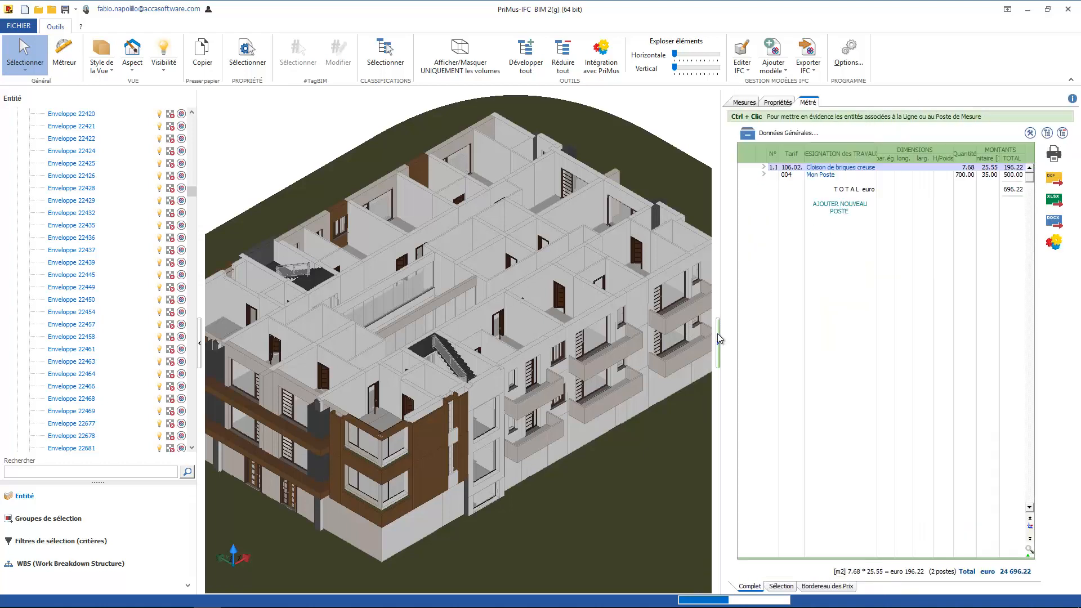
left_click(717, 337)
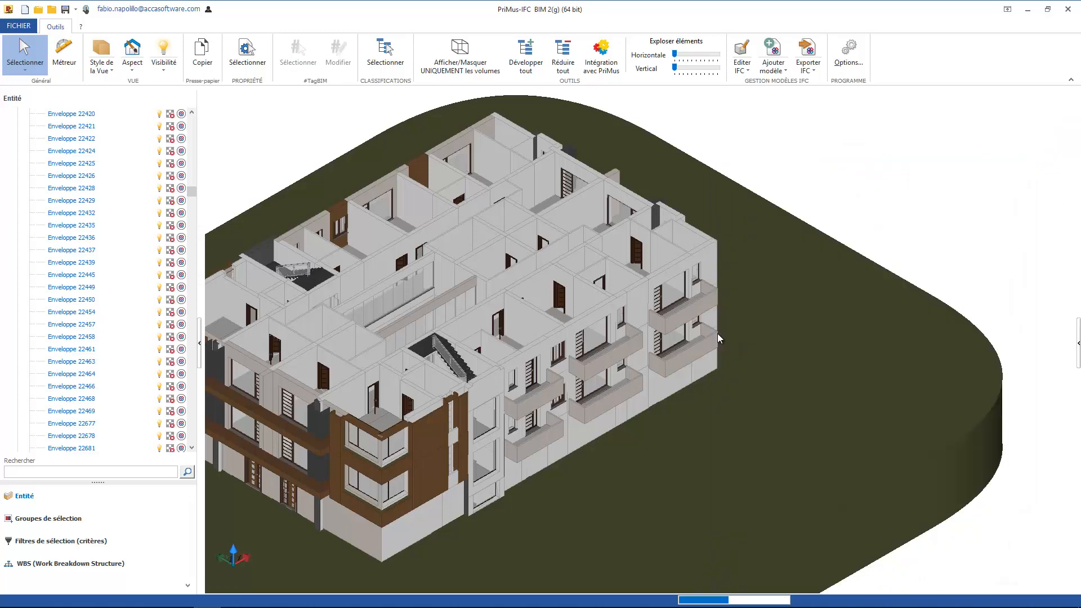
left_click(1078, 352)
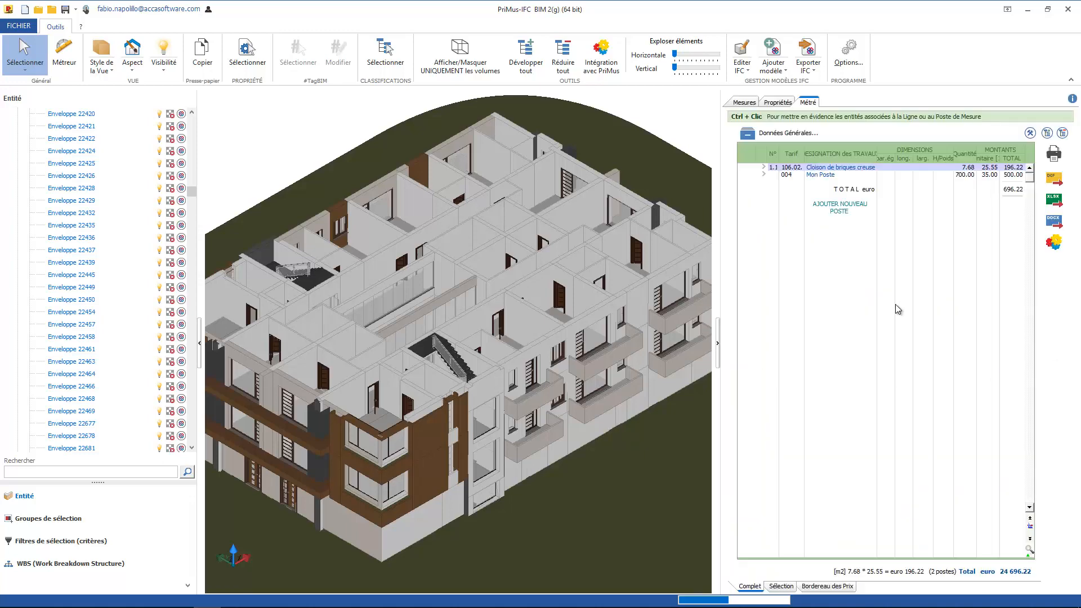